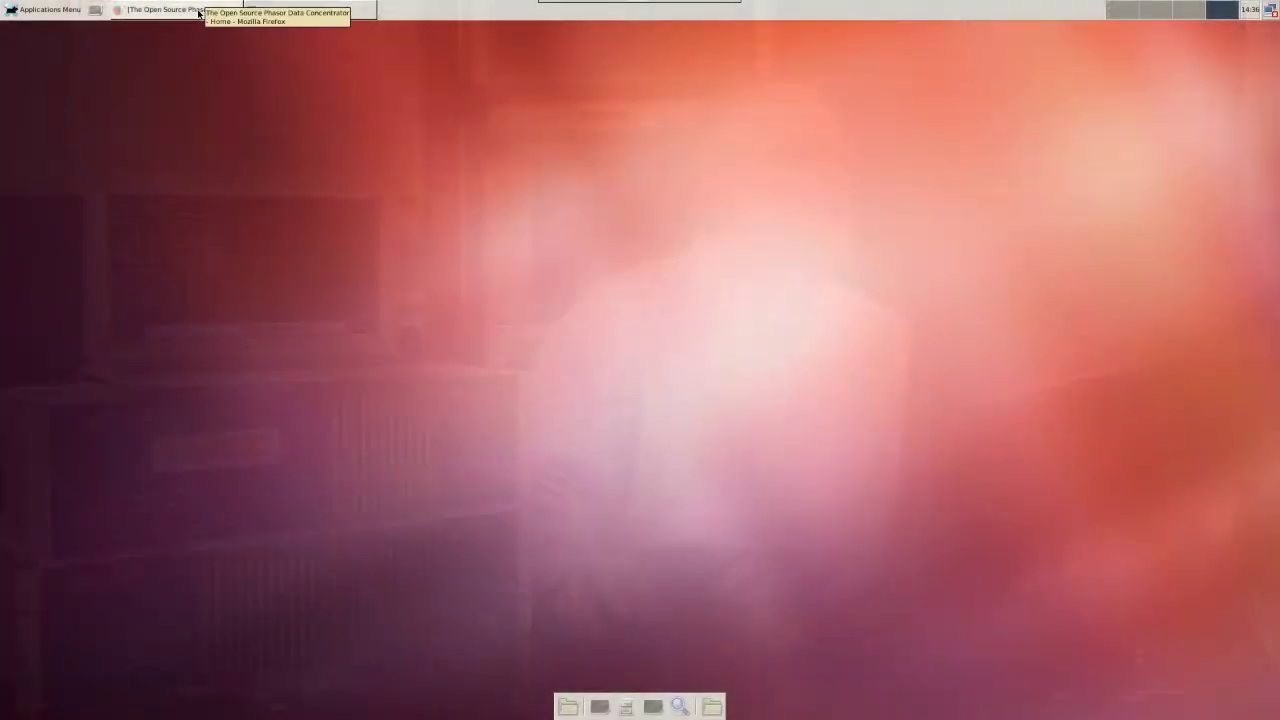
# In the restored CodePlex browser, go to Documentation and open the 'Running openPDC on Linux / Mac' guide.
pyautogui.click(198, 8)
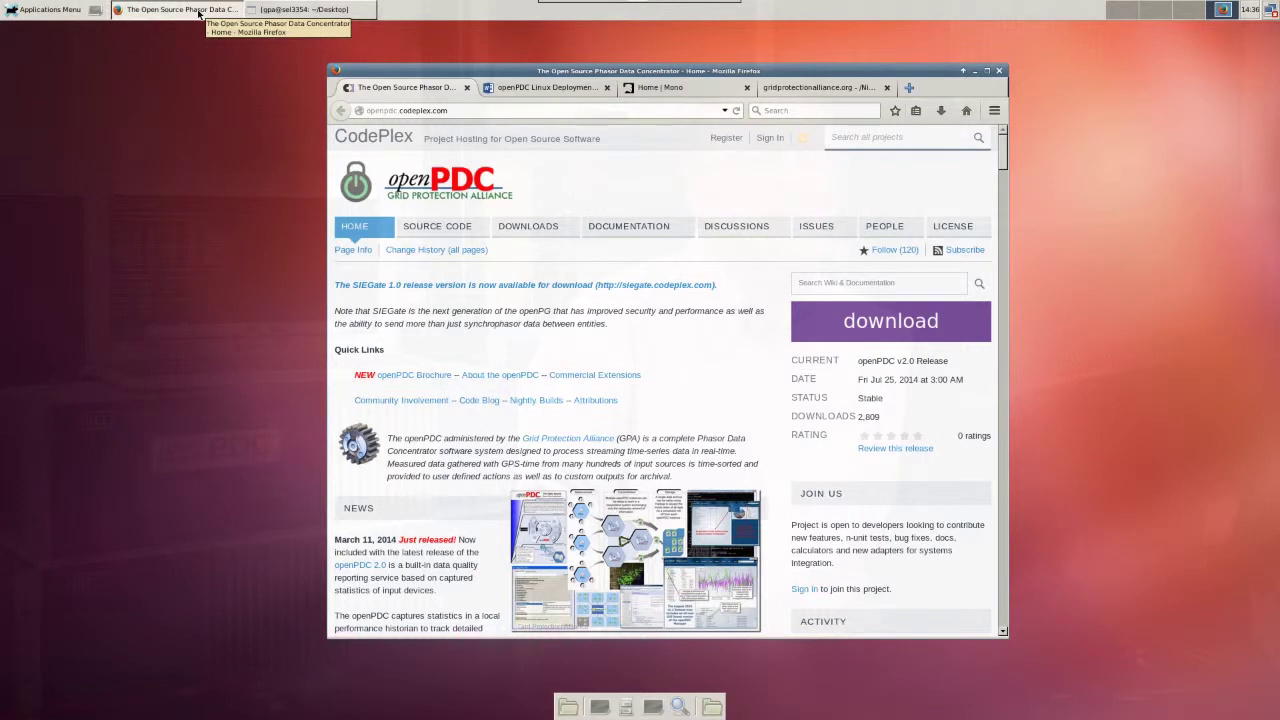
pyautogui.moveTo(459, 71); pyautogui.dragTo(382, 53)
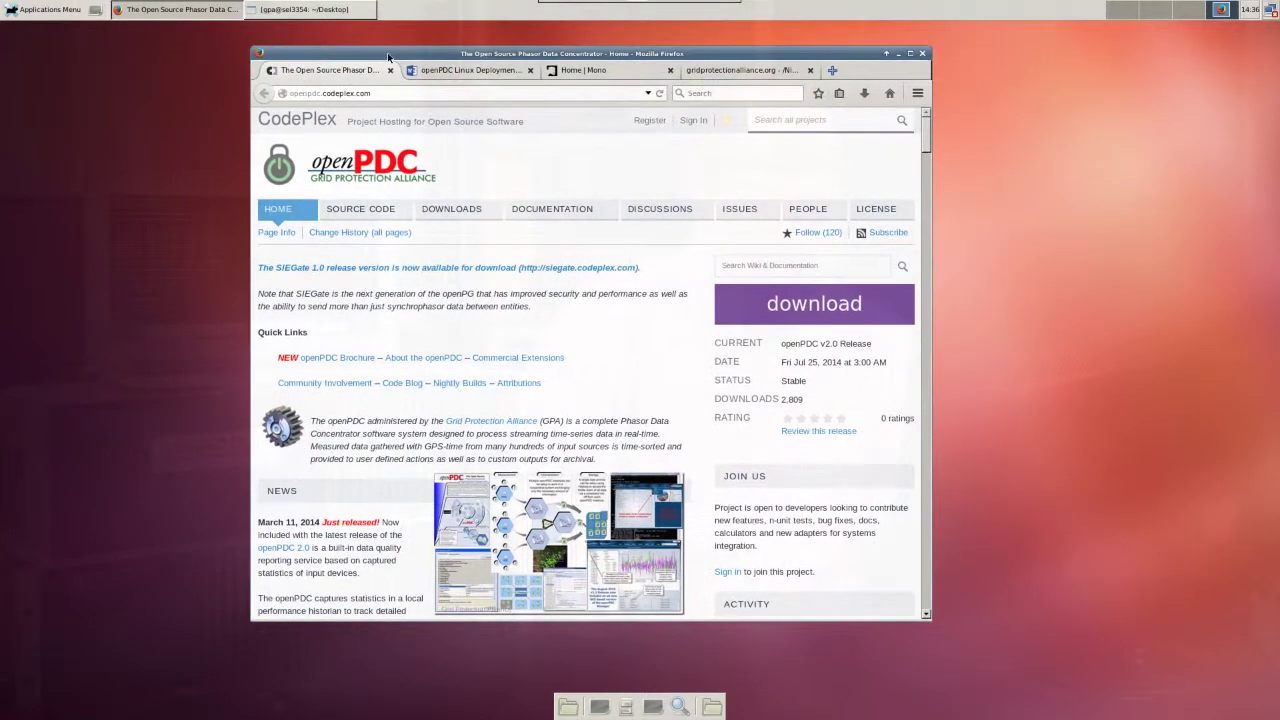
pyautogui.click(566, 217)
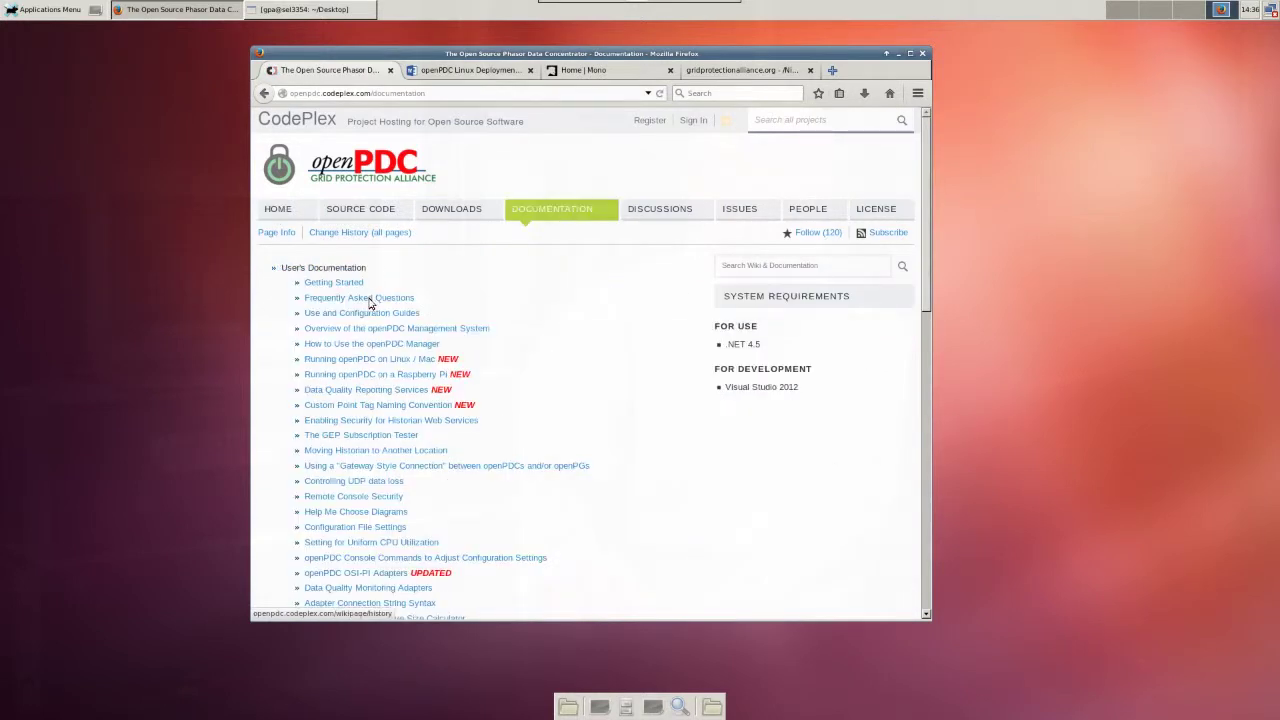
pyautogui.click(379, 362)
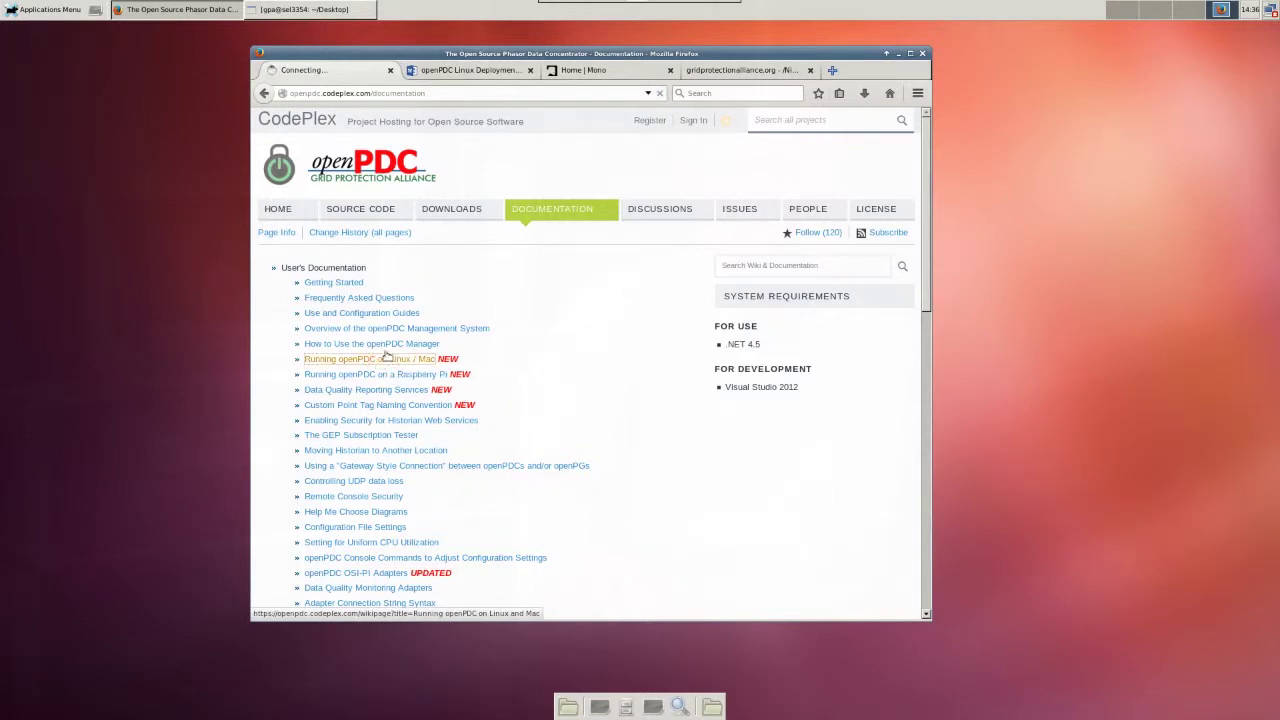
# Scroll the openPDC Linux Deployment document to the Mono prerequisite section and view the Mono home page.
pyautogui.click(470, 70)
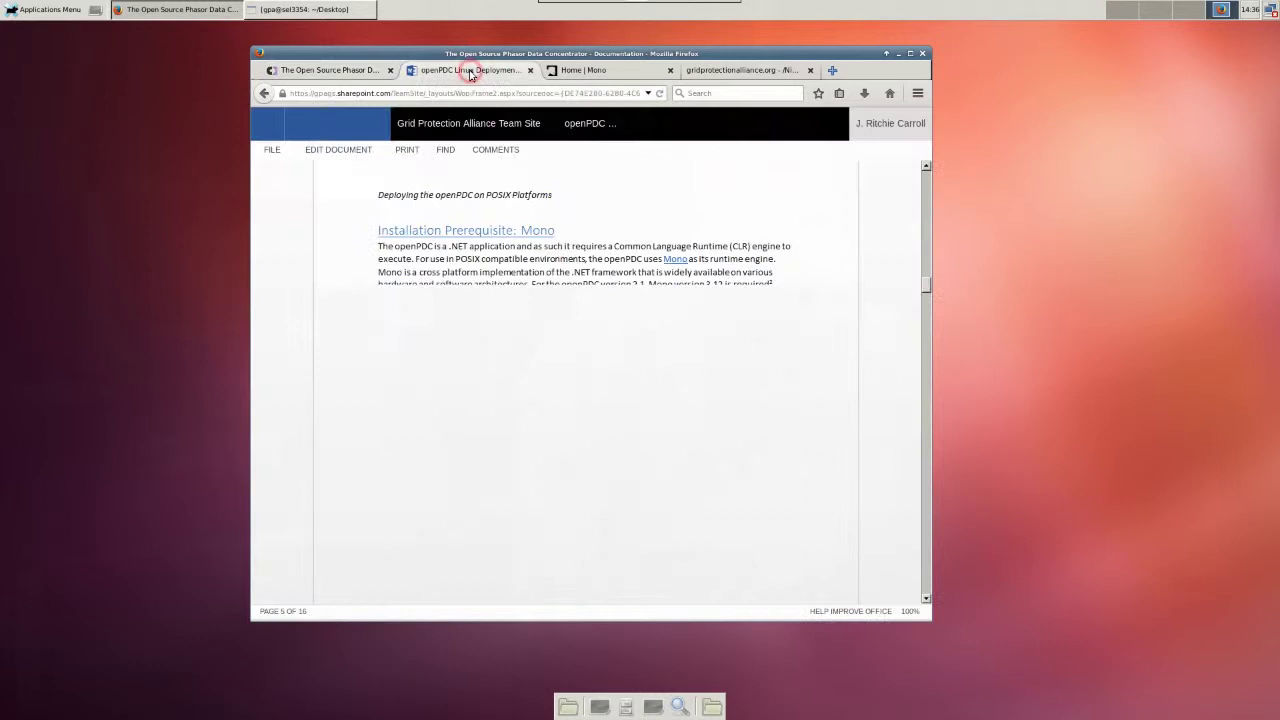
pyautogui.scroll(5, 700, 200)
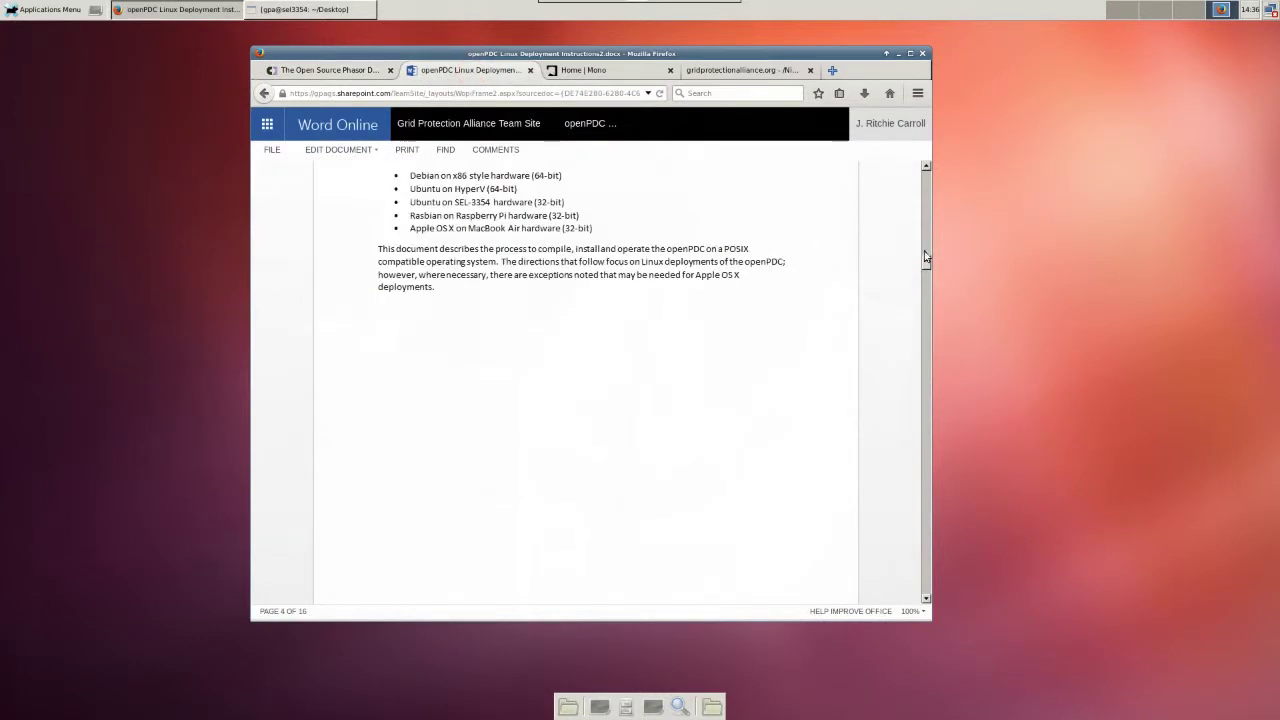
pyautogui.moveTo(925, 261); pyautogui.dragTo(936, 158)
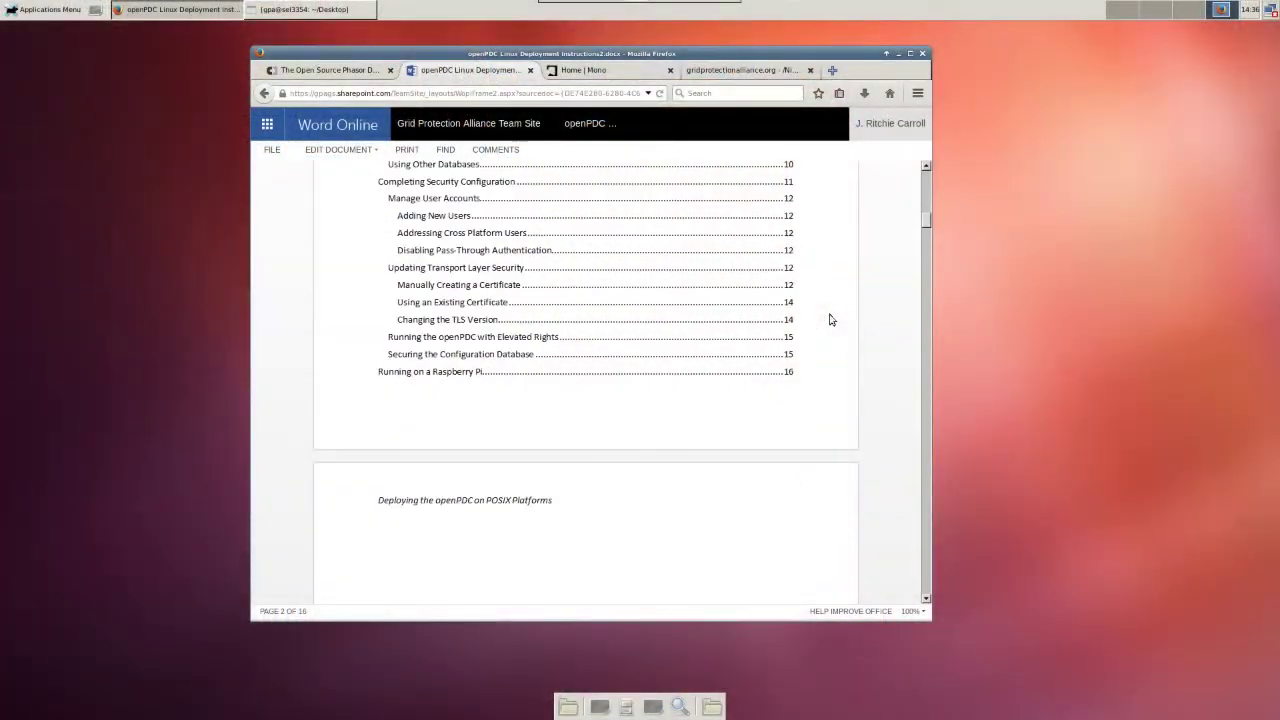
pyautogui.scroll(-15, 829, 319)
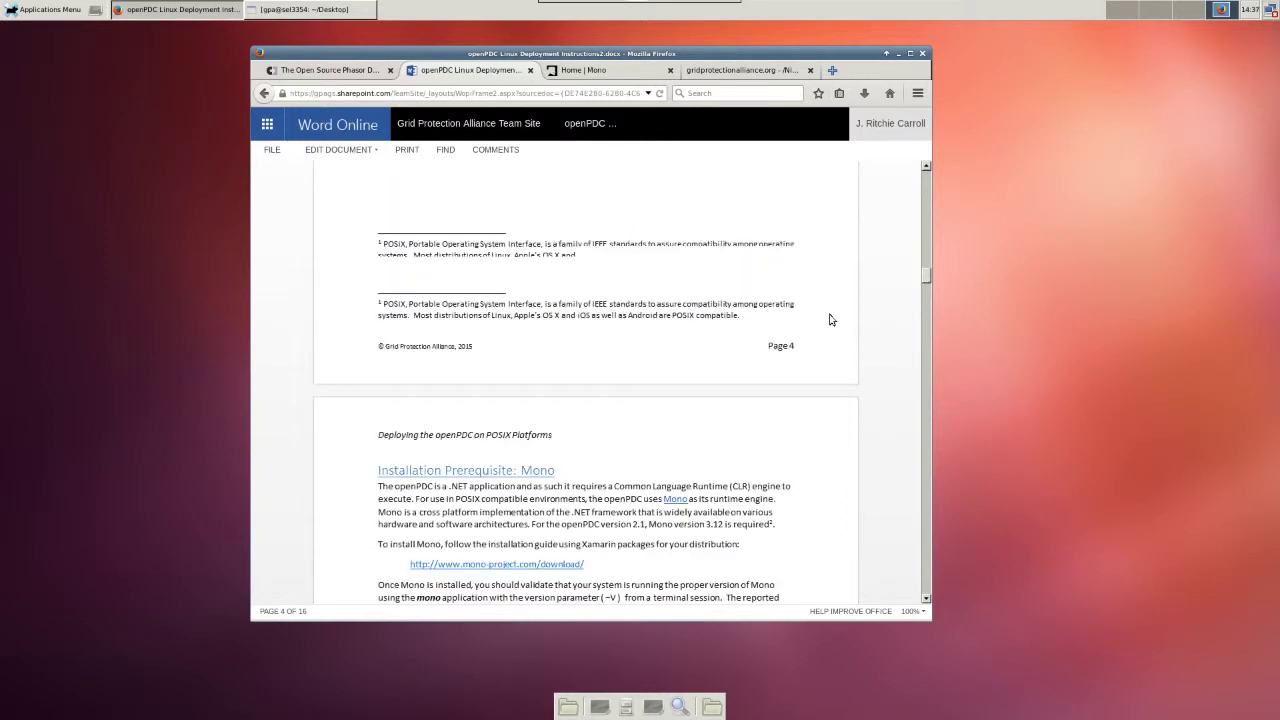
pyautogui.scroll(-3, 829, 319)
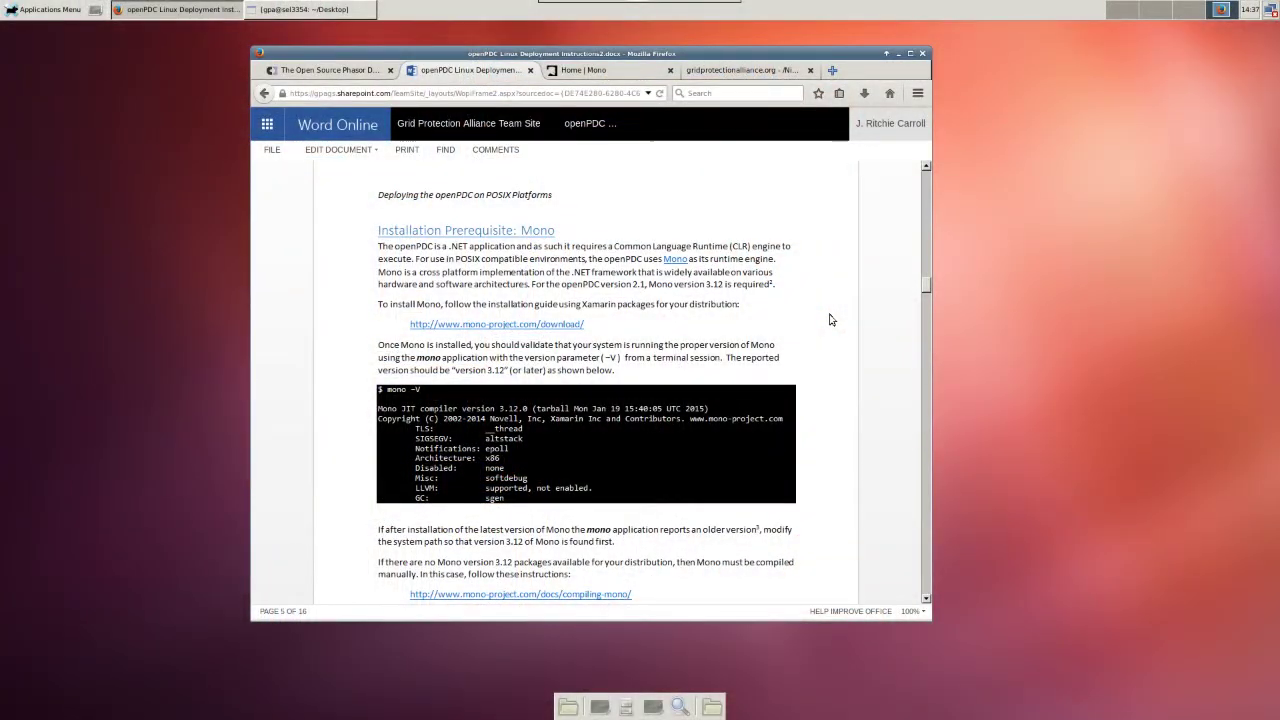
pyautogui.click(622, 72)
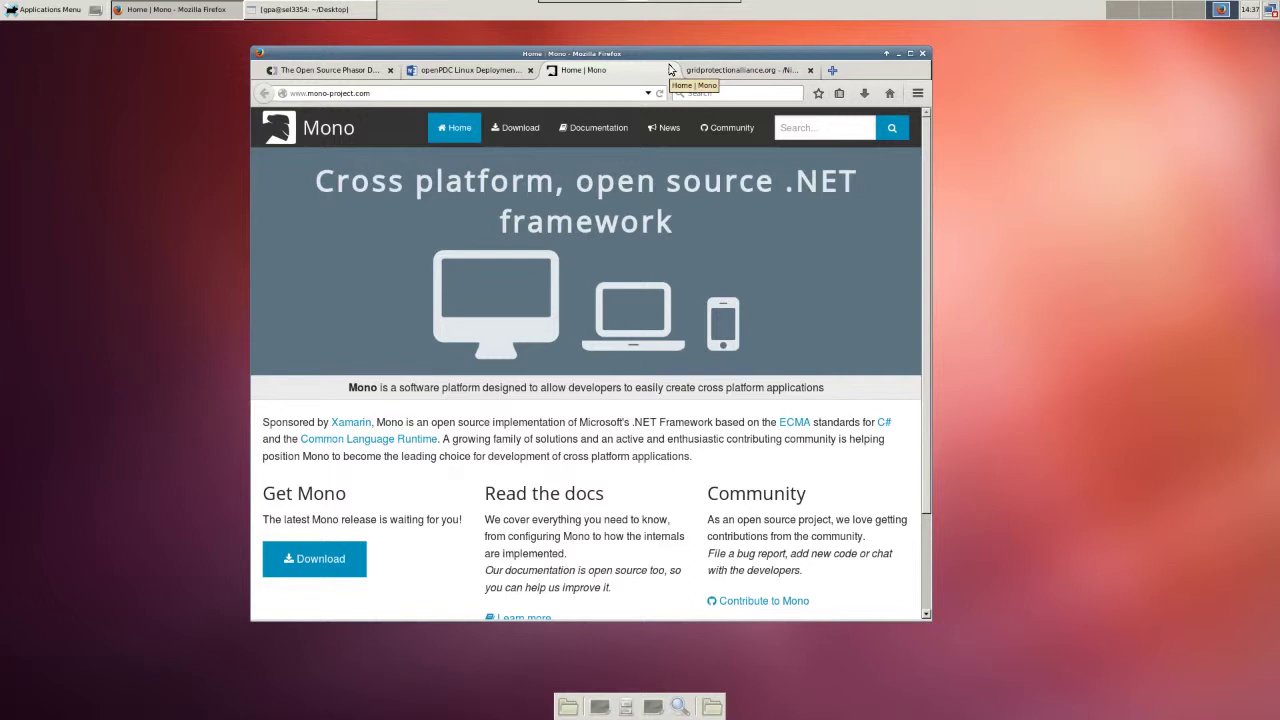
pyautogui.click(505, 74)
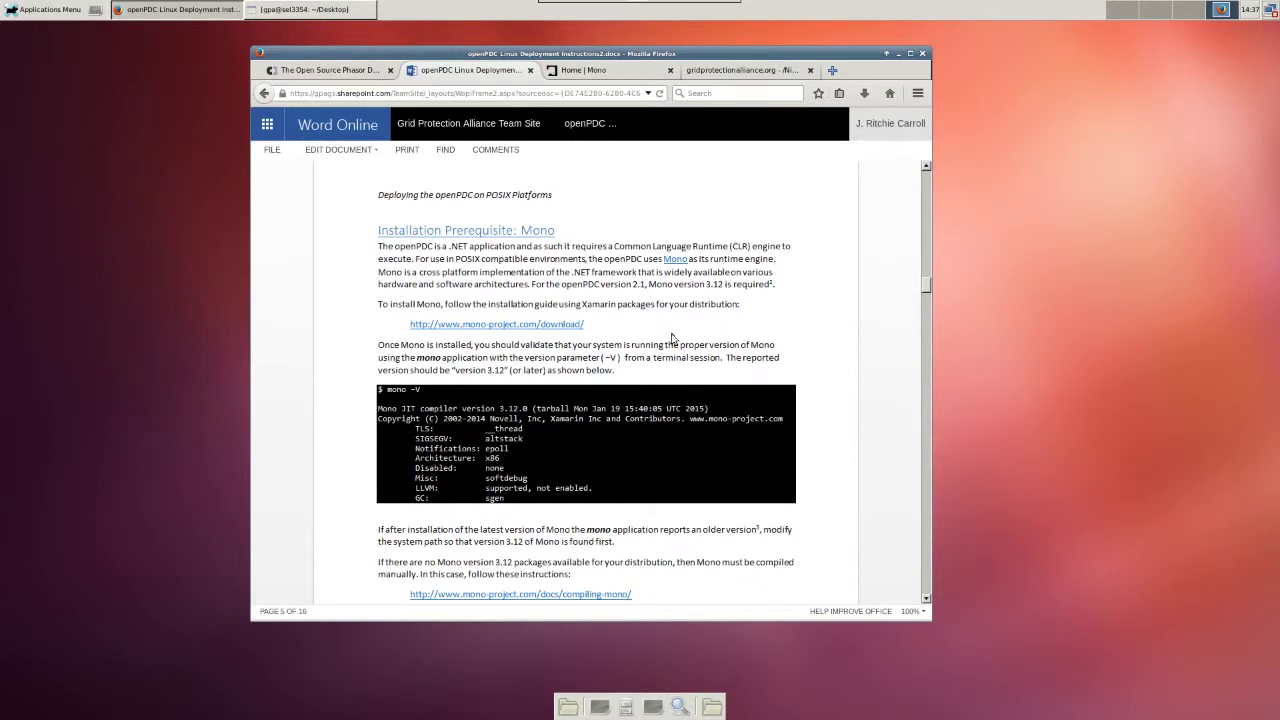
# Scroll to 'Installing the openPDC' and view the NightlyBuilds/openPDC/Scripts directory listing.
pyautogui.scroll(-7, 660, 318)
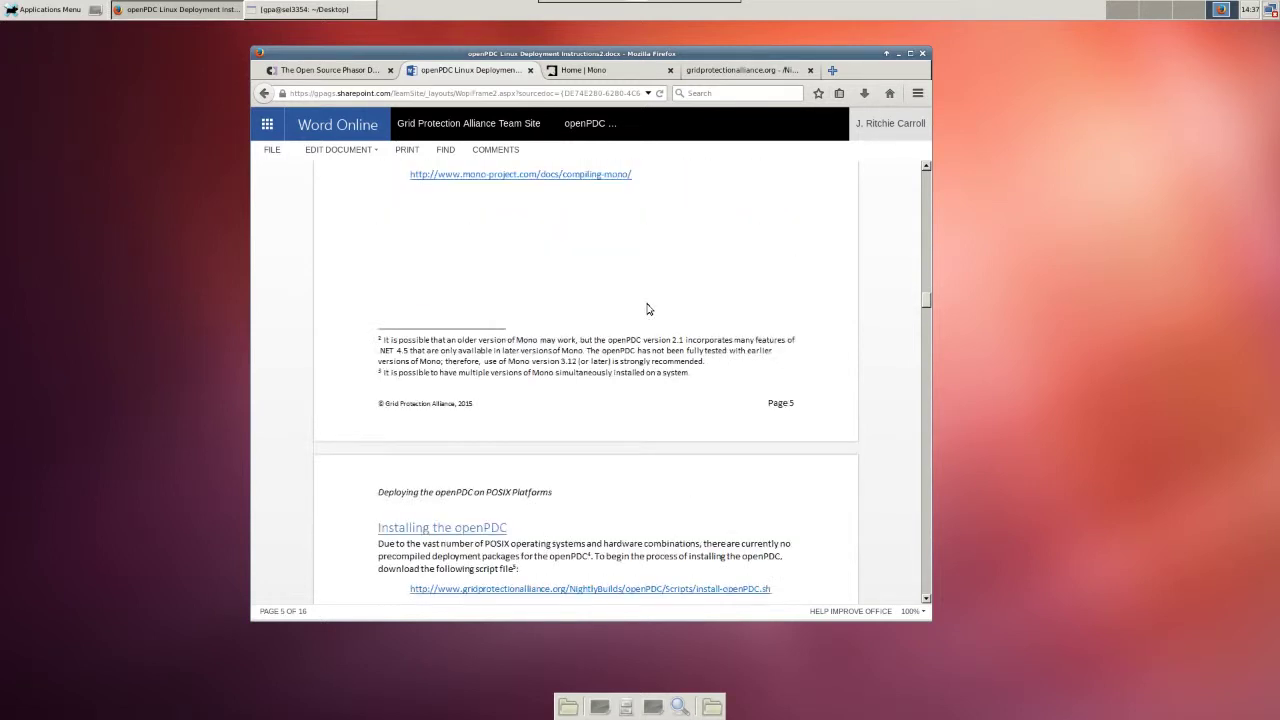
pyautogui.scroll(-5, 647, 309)
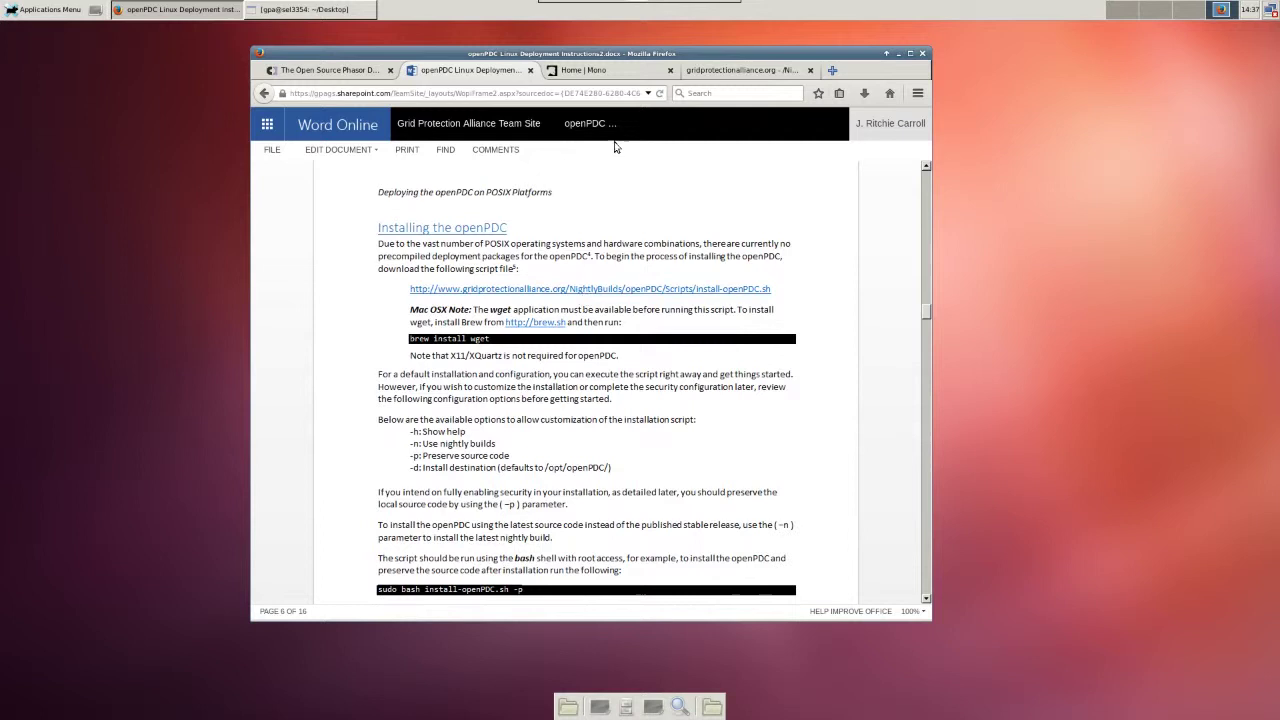
pyautogui.click(742, 71)
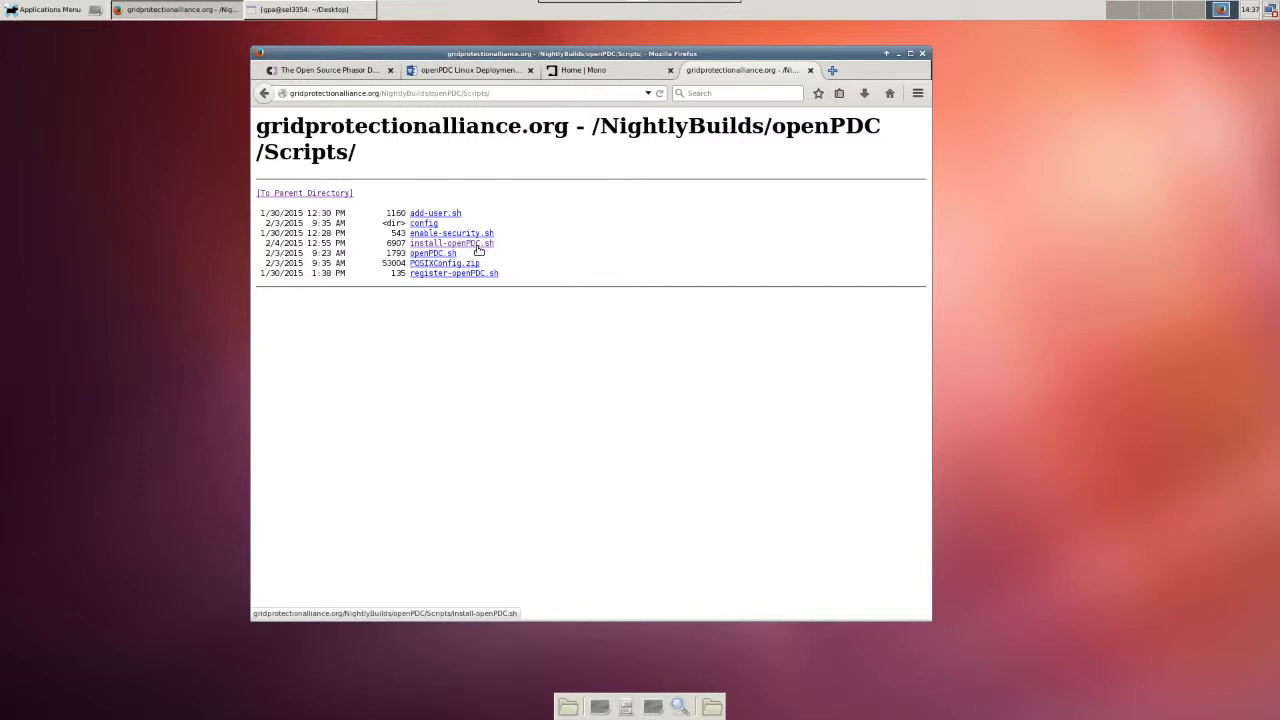
# Save install-openPDC.sh into the Desktop's setup folder and minimize Firefox.
pyautogui.rightClick(478, 250)
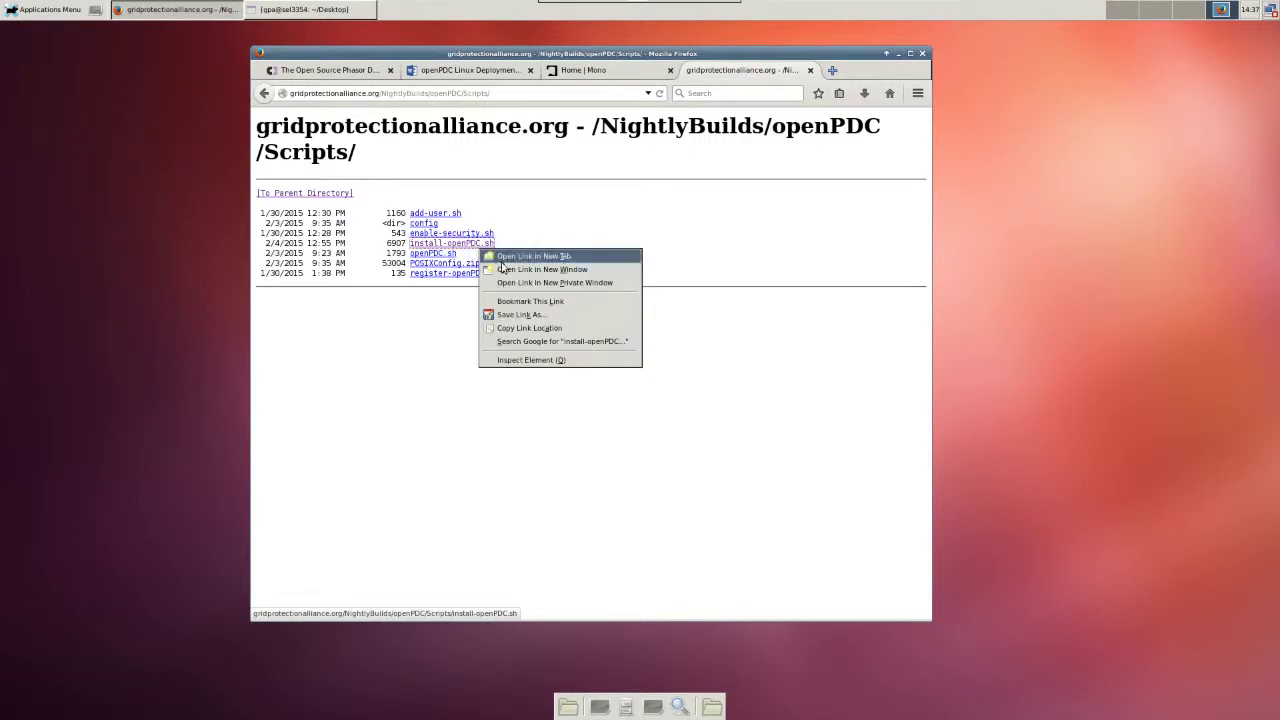
pyautogui.click(558, 326)
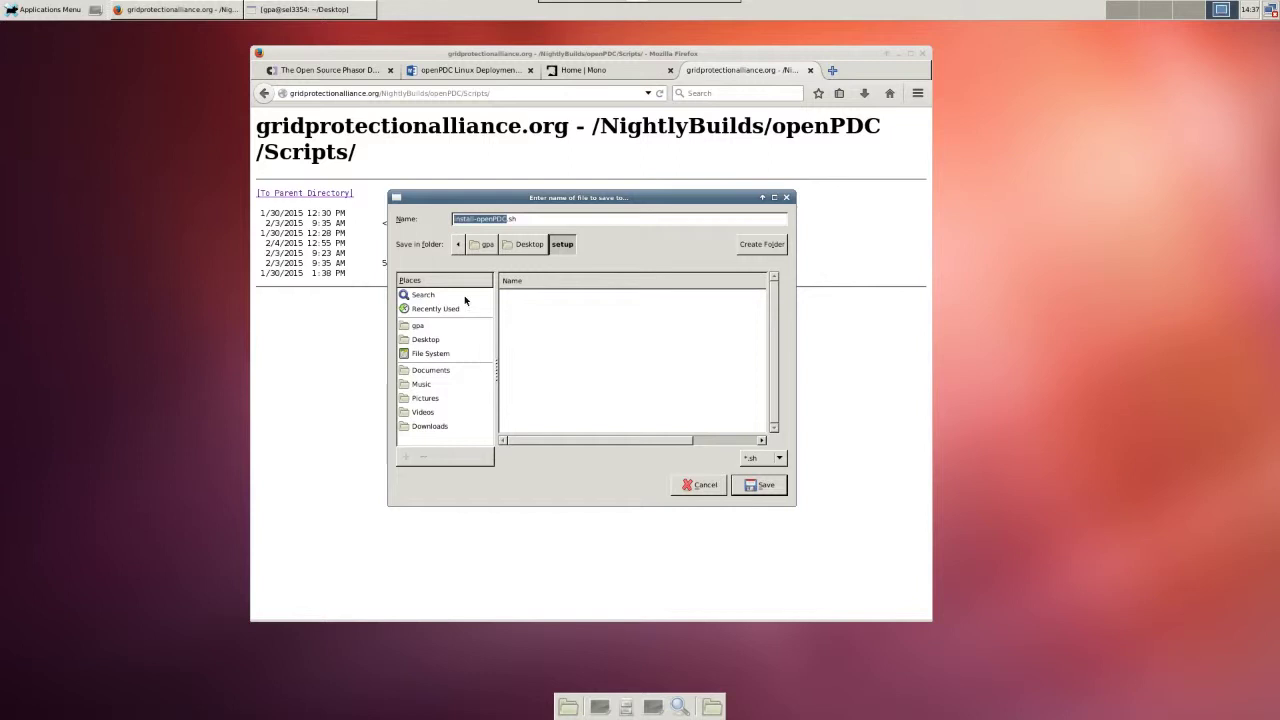
pyautogui.click(422, 339)
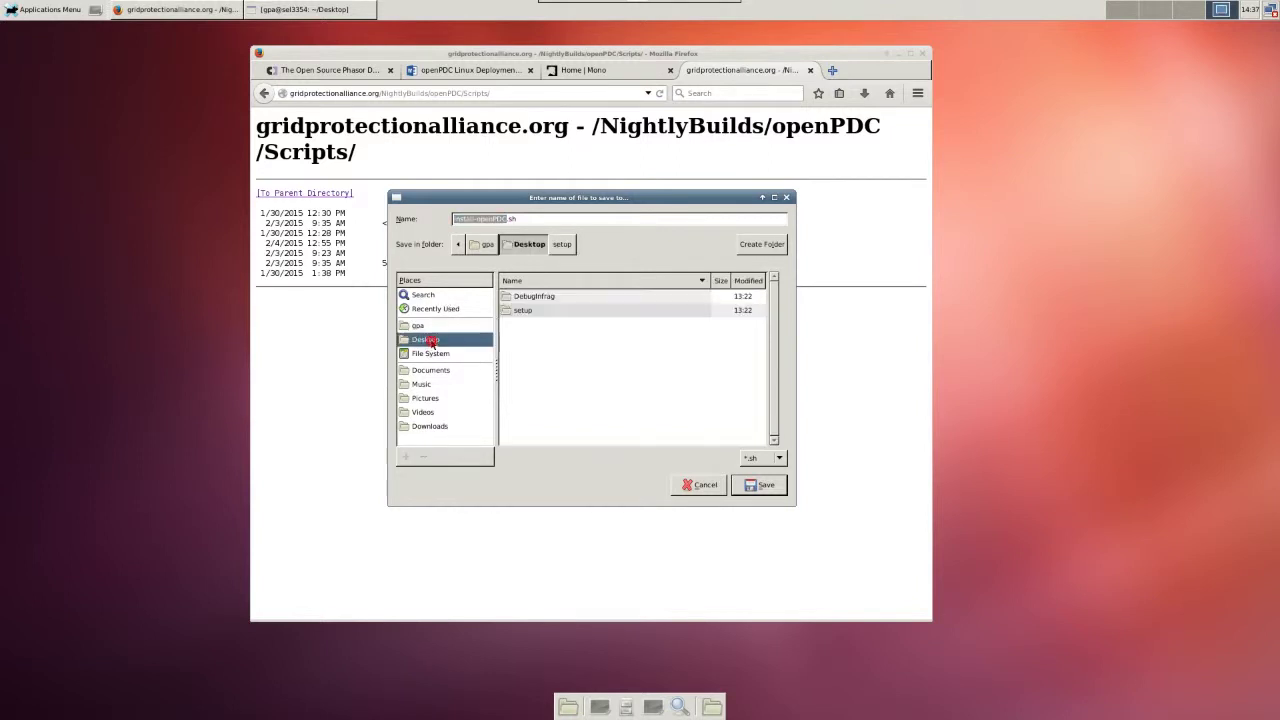
pyautogui.doubleClick(530, 308)
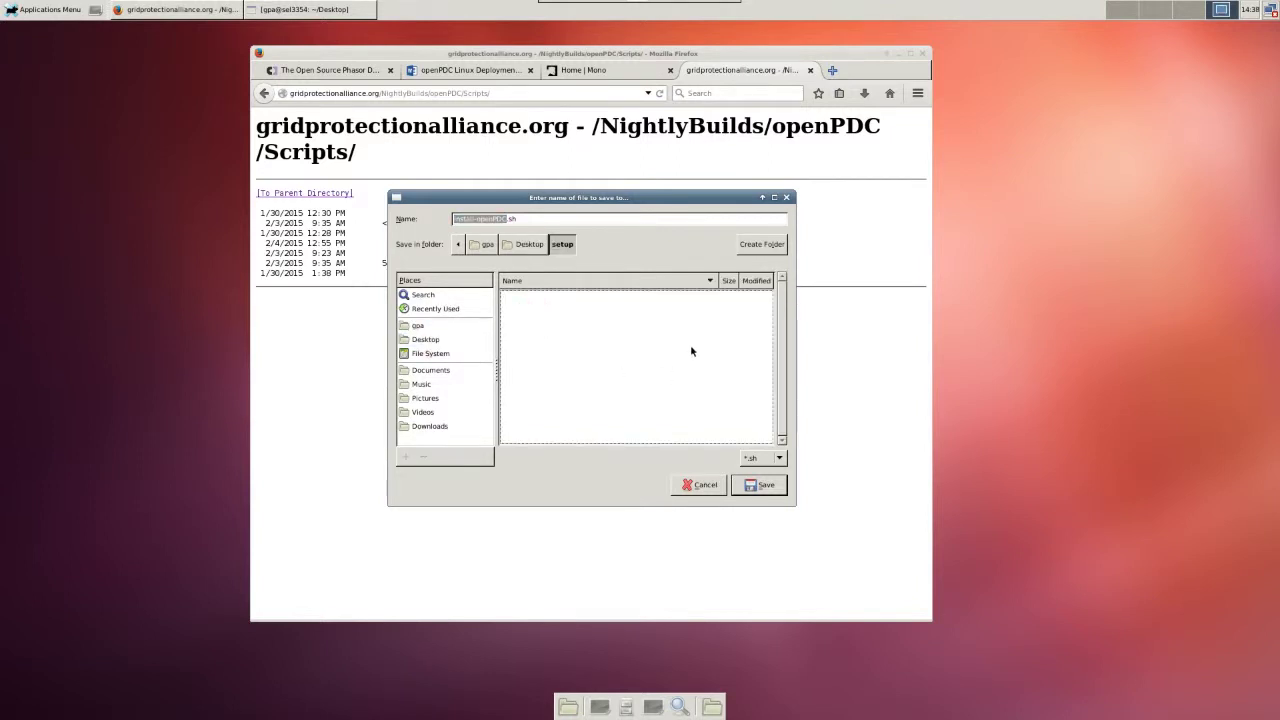
pyautogui.click(774, 488)
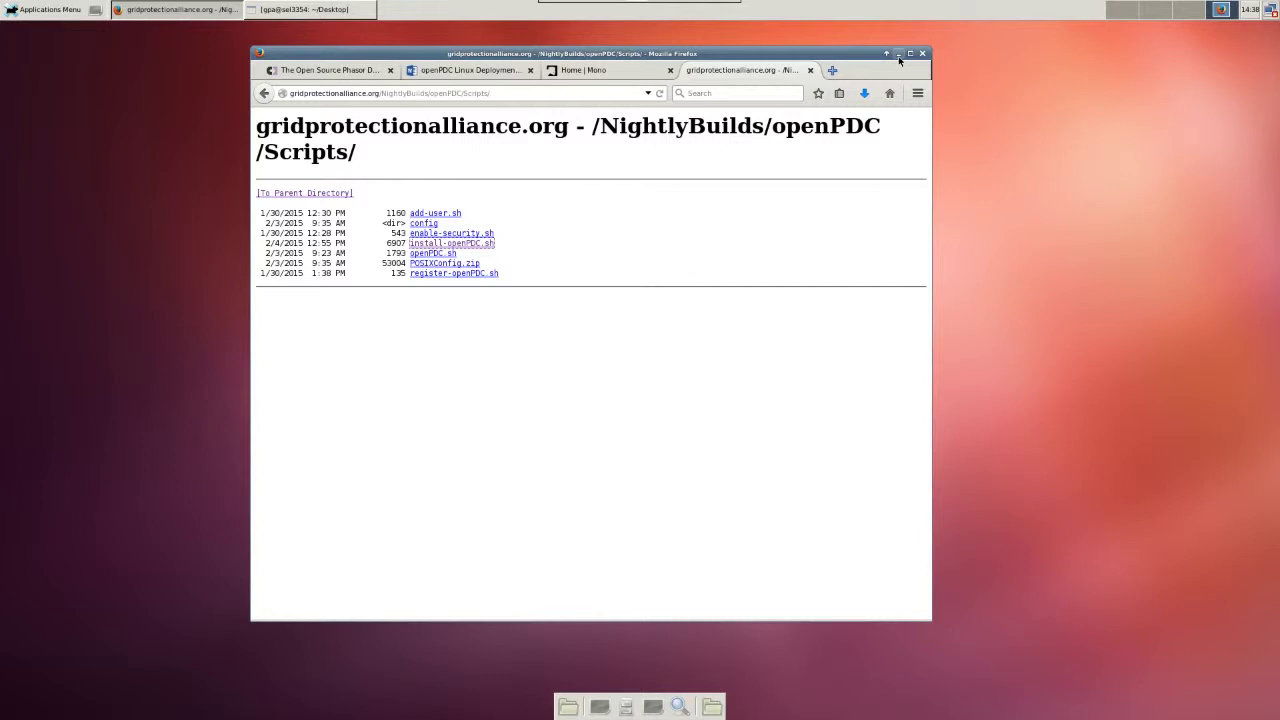
pyautogui.click(898, 54)
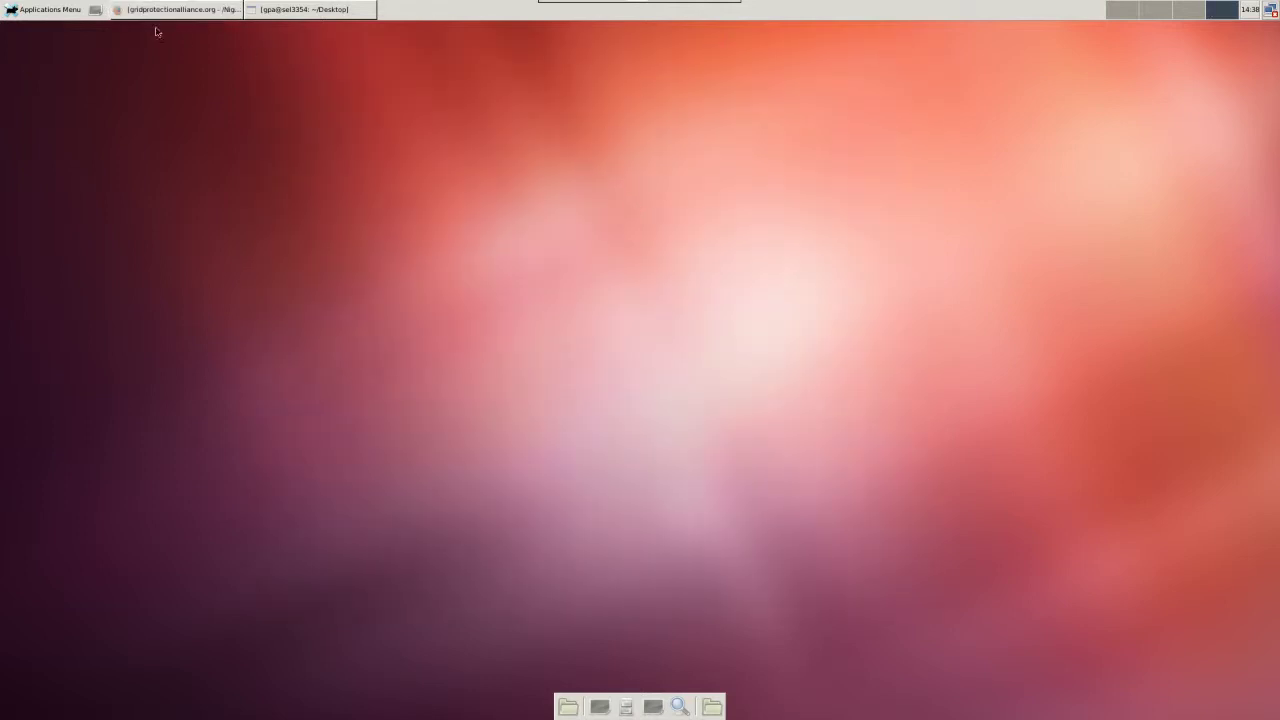
# In the restored terminal, change into the setup folder and list its contents with ll.
pyautogui.click(314, 12)
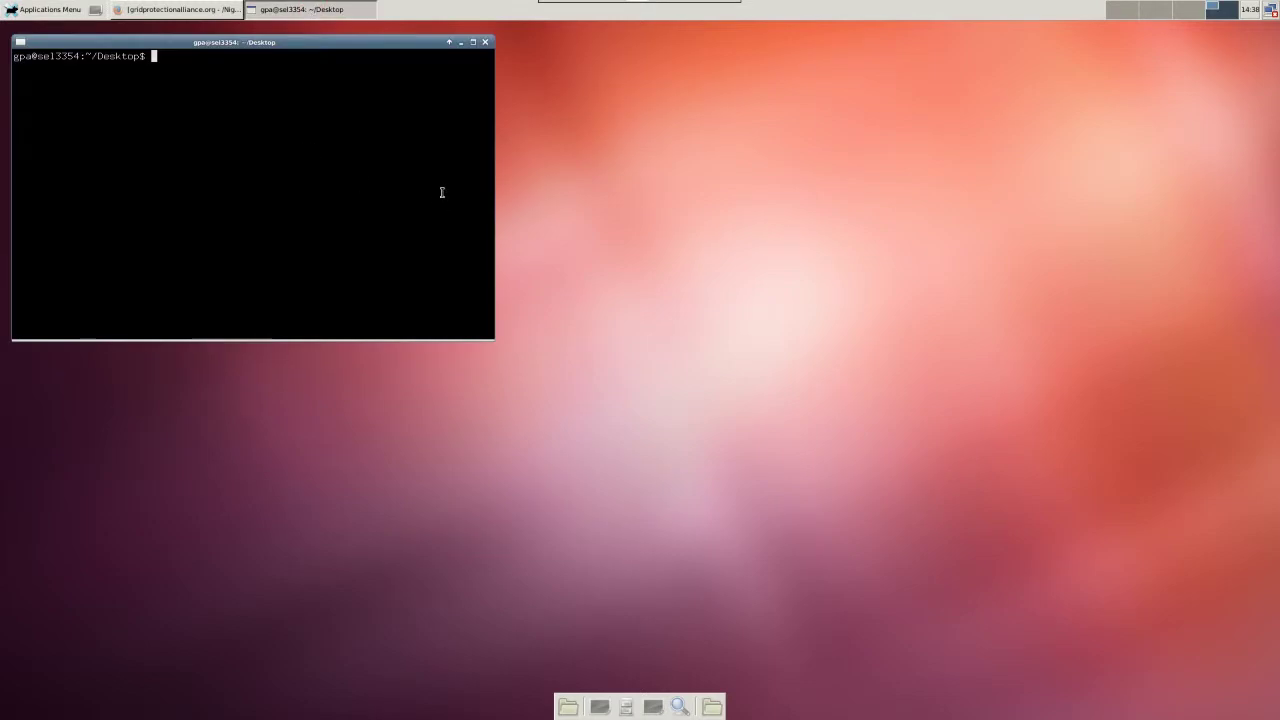
pyautogui.write('cd setup')
pyautogui.press('Return')
pyautogui.write('ll')
pyautogui.press('Return')
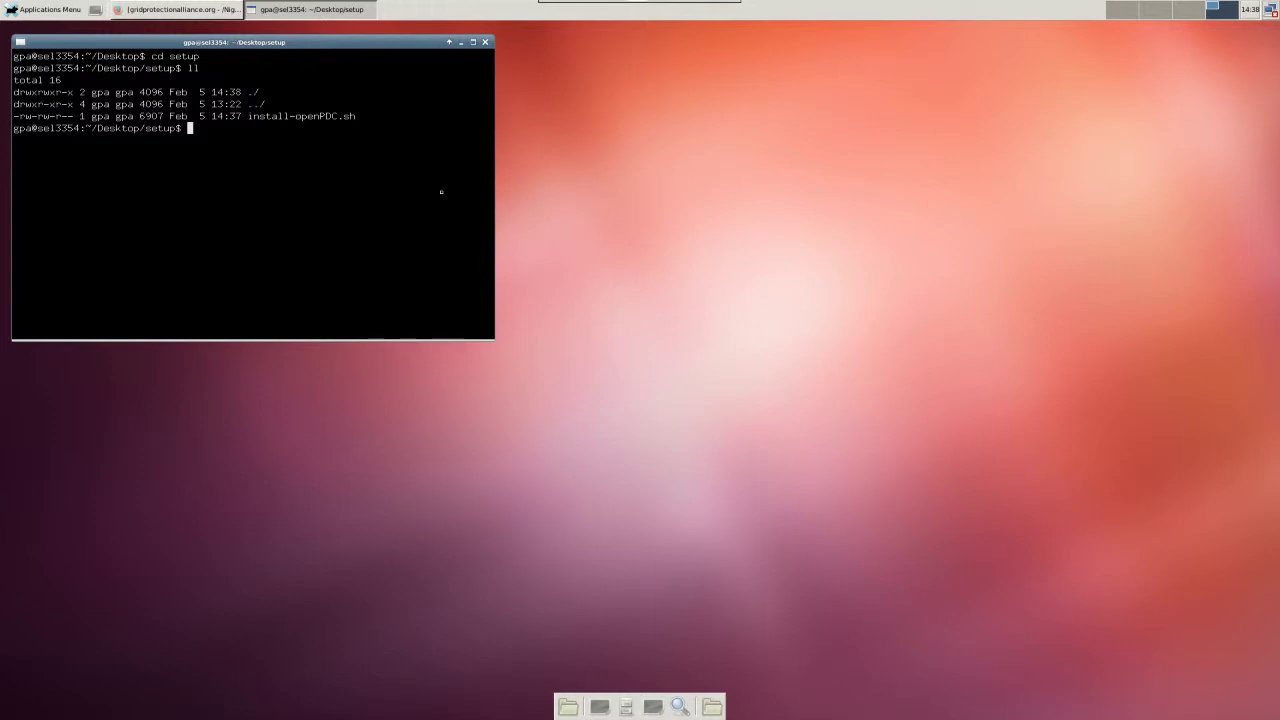
# Run 'sudo bash install-openPDC.sh' and enter the administrator password to install openPDC.
pyautogui.write('sudo')
pyautogui.write('bash install')
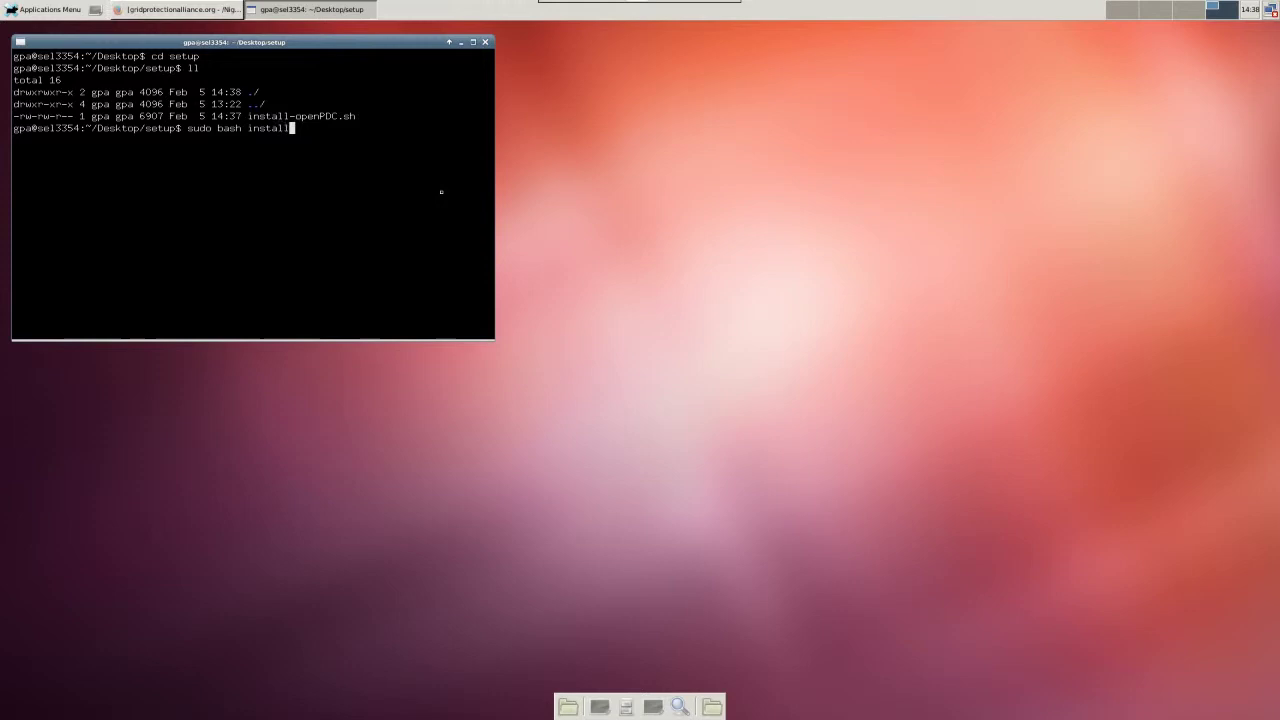
pyautogui.write('-openPDC.sh')
pyautogui.press('Return')
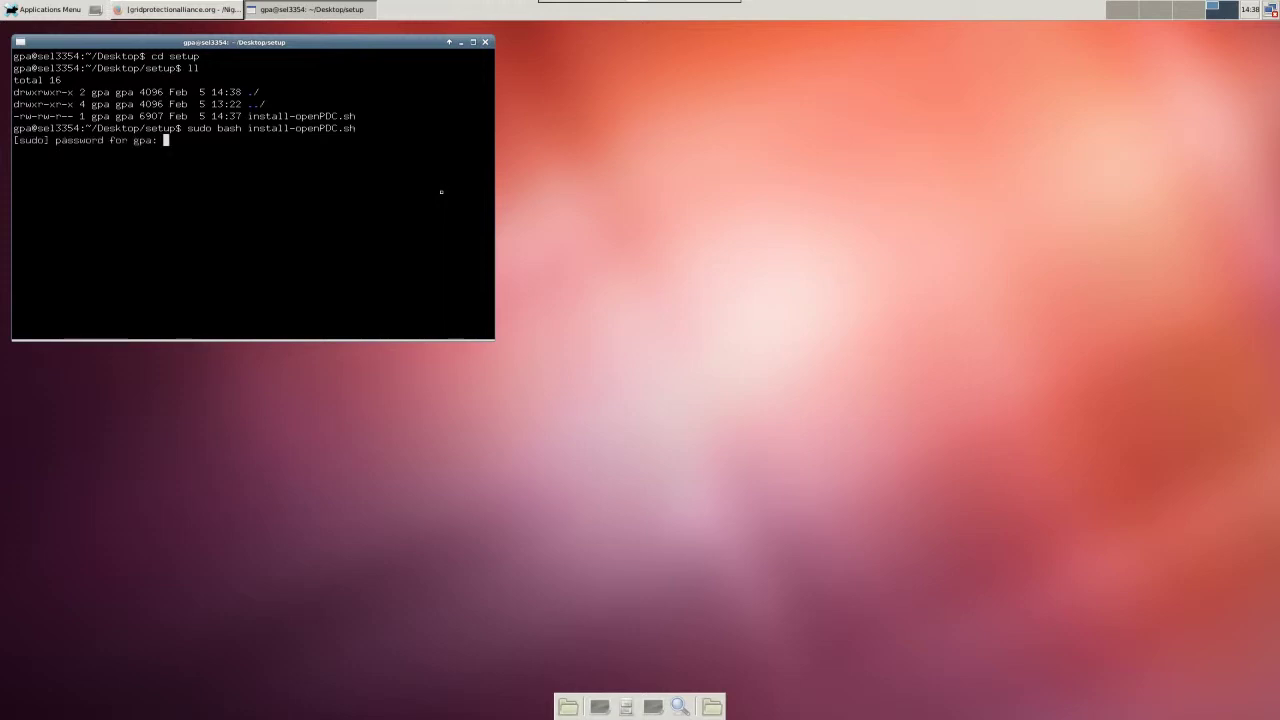
pyautogui.press('Return')
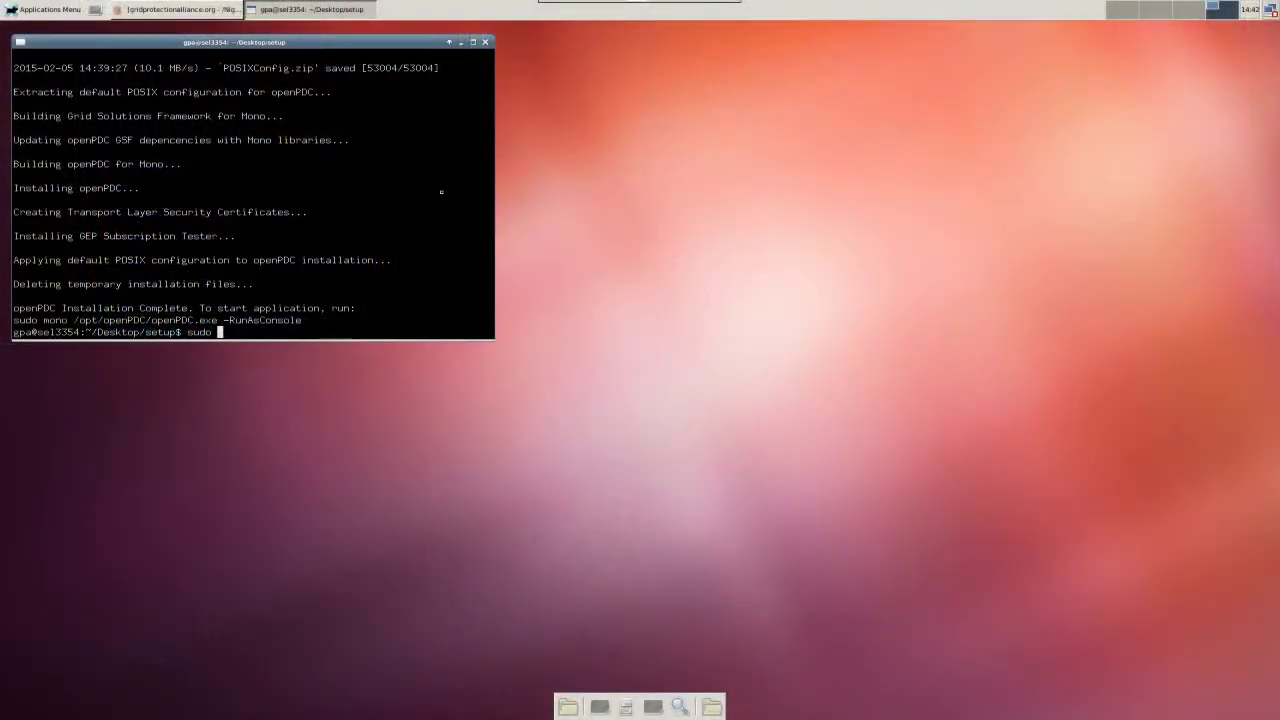
# Run 'sudo mono /opt/openPDC/openPDC.exe -RunAsConsole' to start openPDC in console mode.
pyautogui.write('mono /opt/openPDC/openPDC.exe -RunAs')
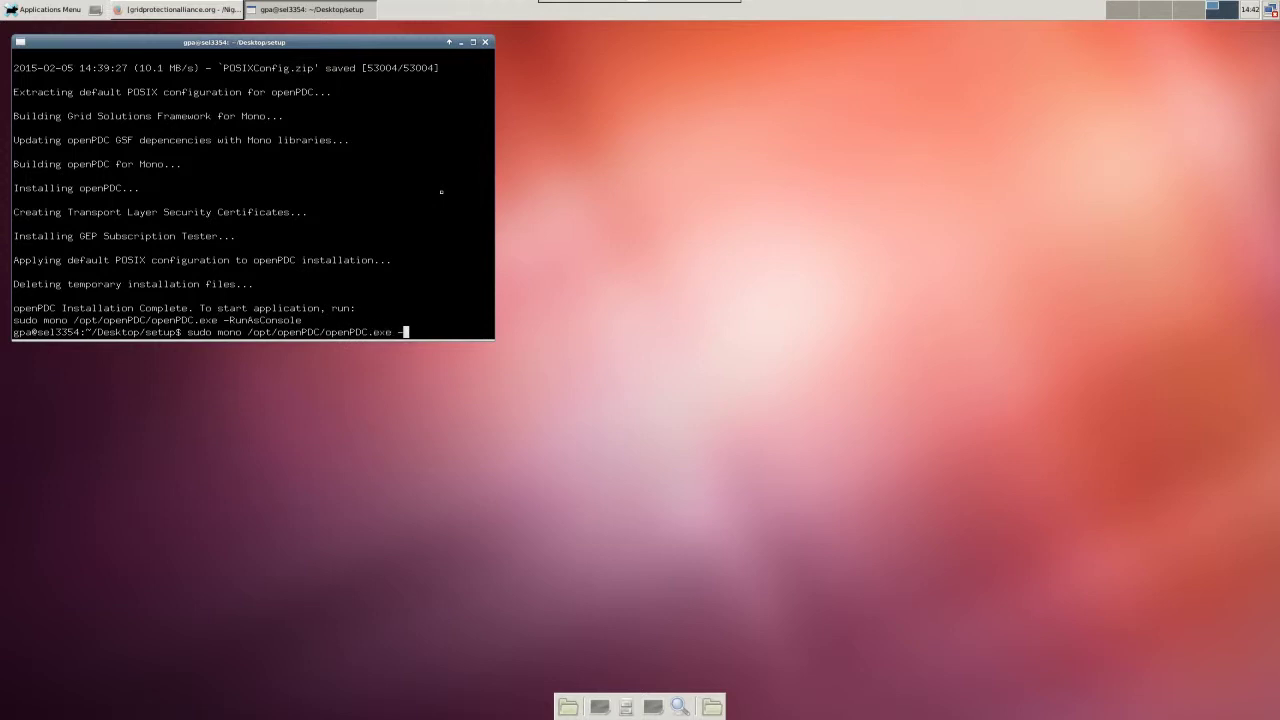
pyautogui.write('Console')
pyautogui.press('Return')
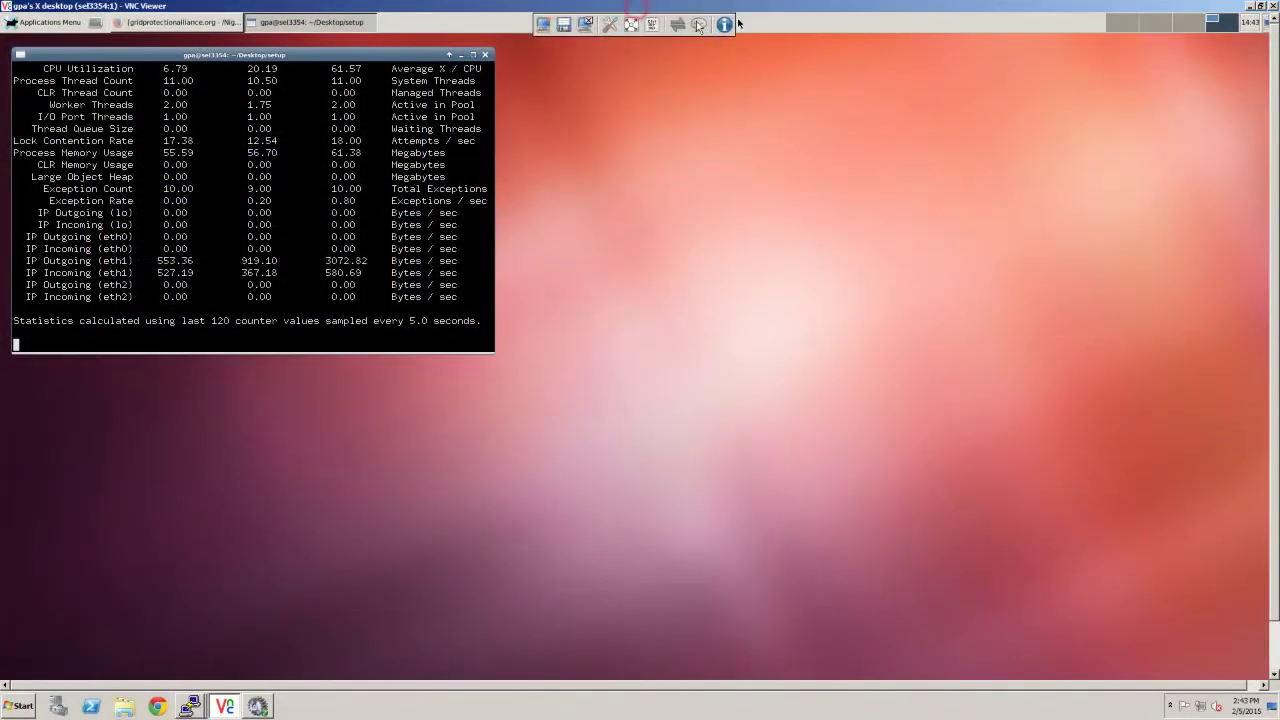
# Open the saved PuTTY session to Linux host 172.21.4.202 and log in with the account credentials.
pyautogui.click(1251, 6)
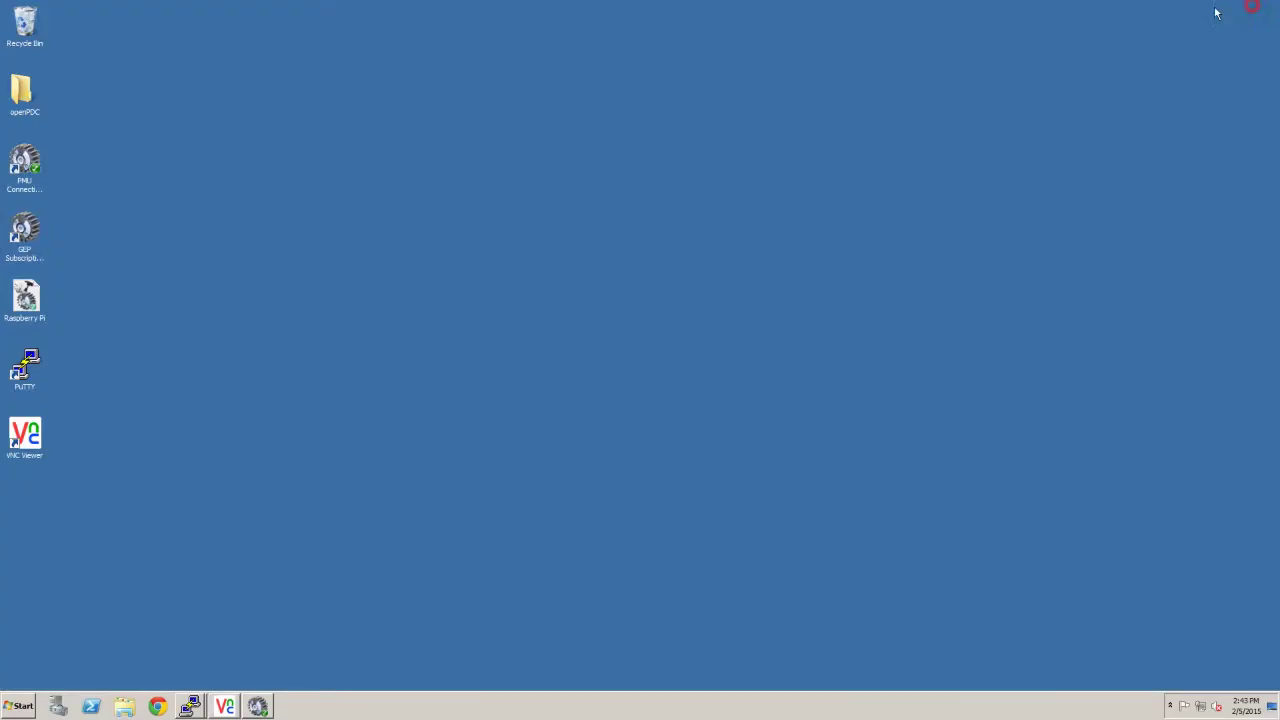
pyautogui.click(446, 159)
pyautogui.doubleClick(35, 370)
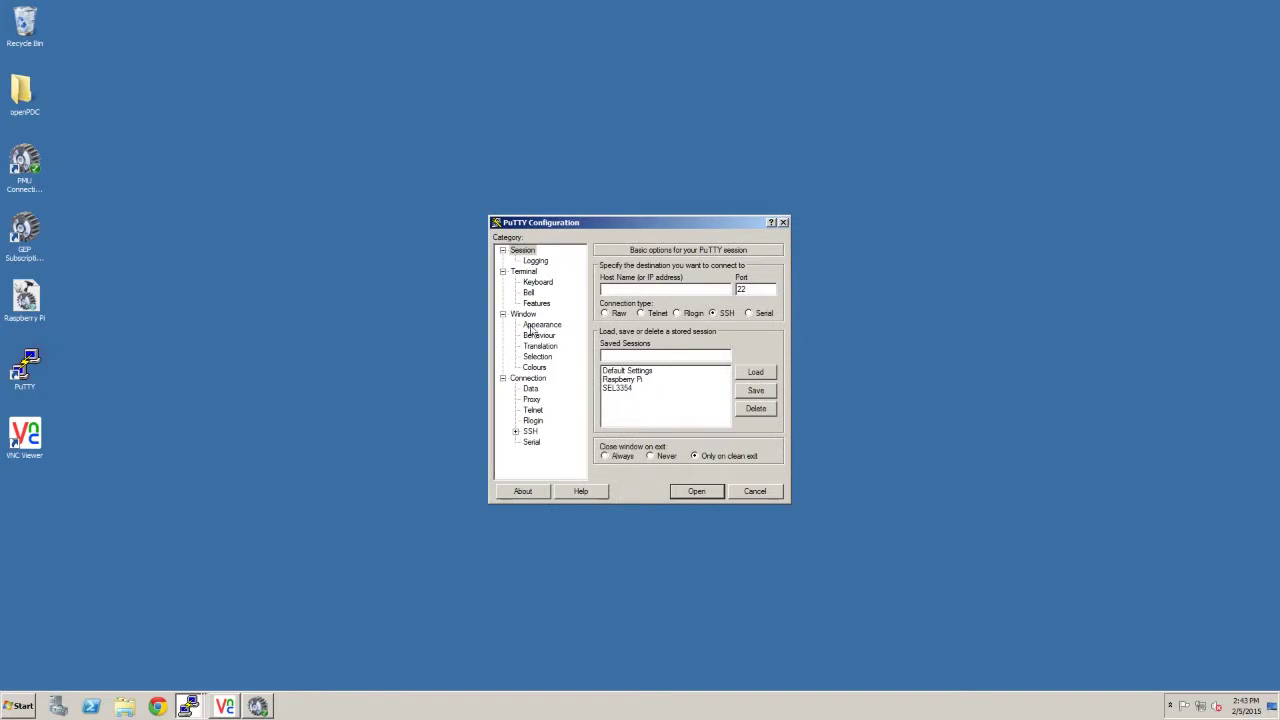
pyautogui.doubleClick(612, 389)
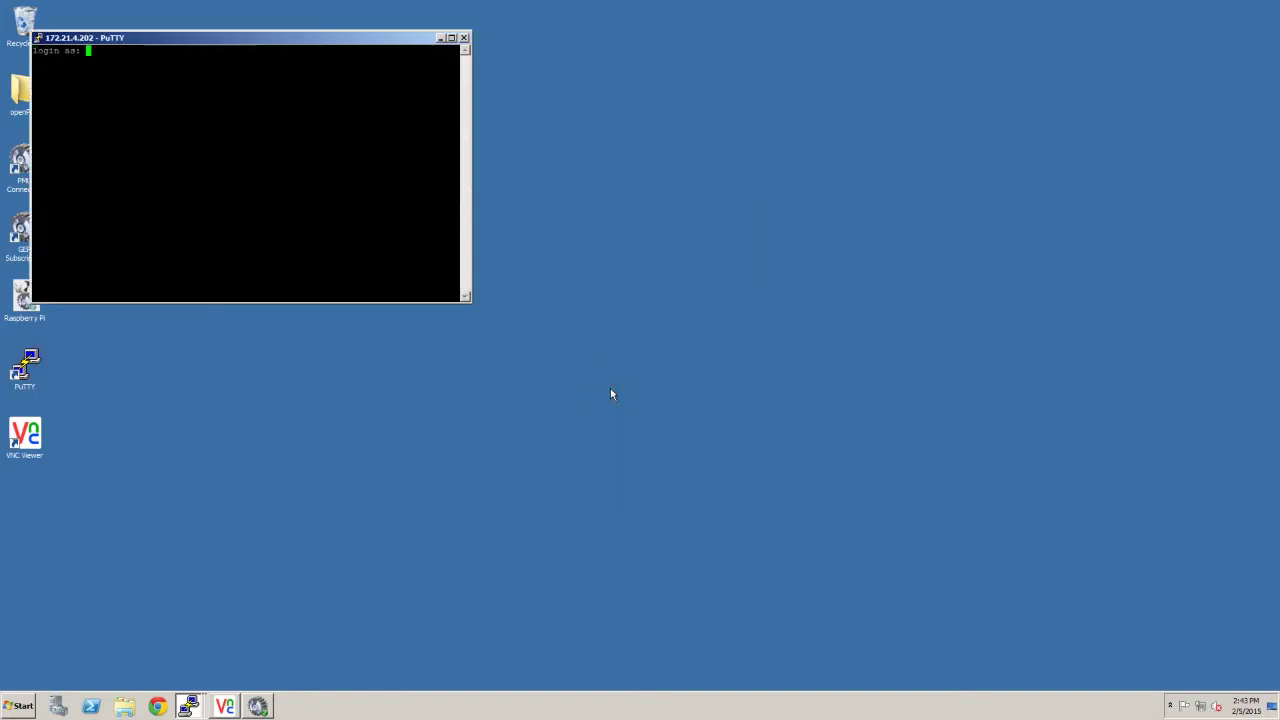
pyautogui.write('gpa')
pyautogui.press('Return')
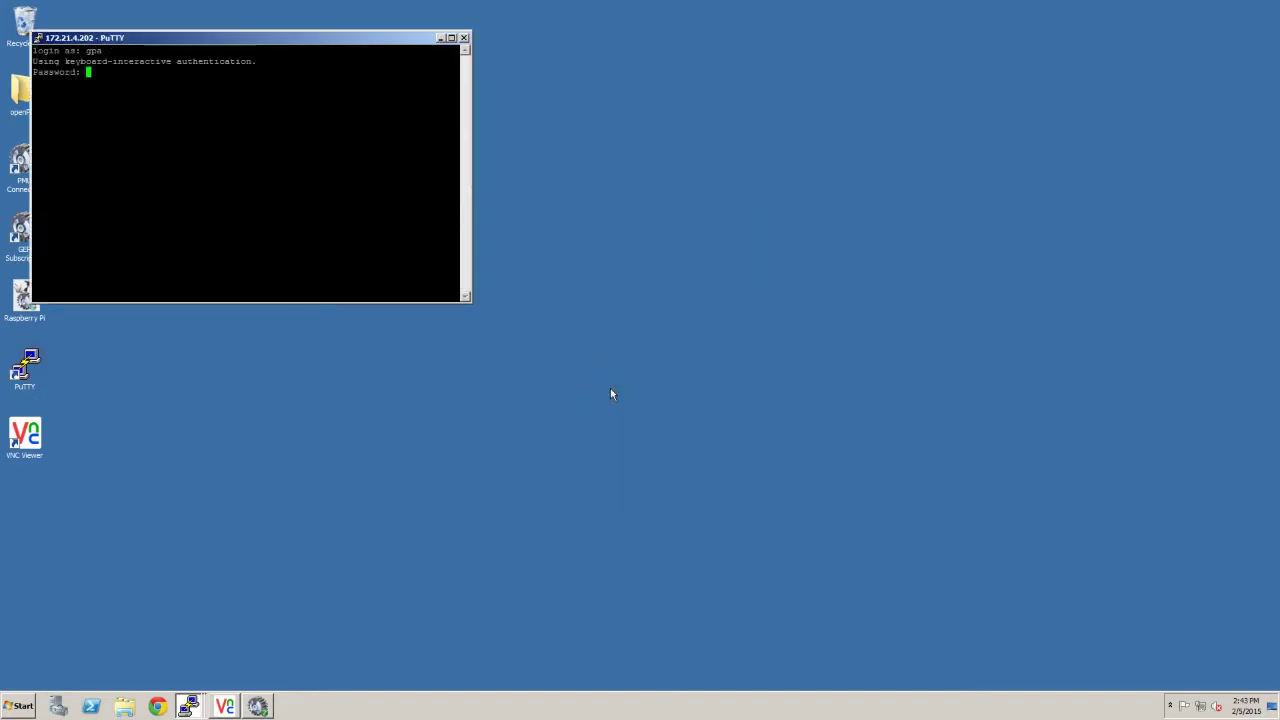
pyautogui.press('Return')
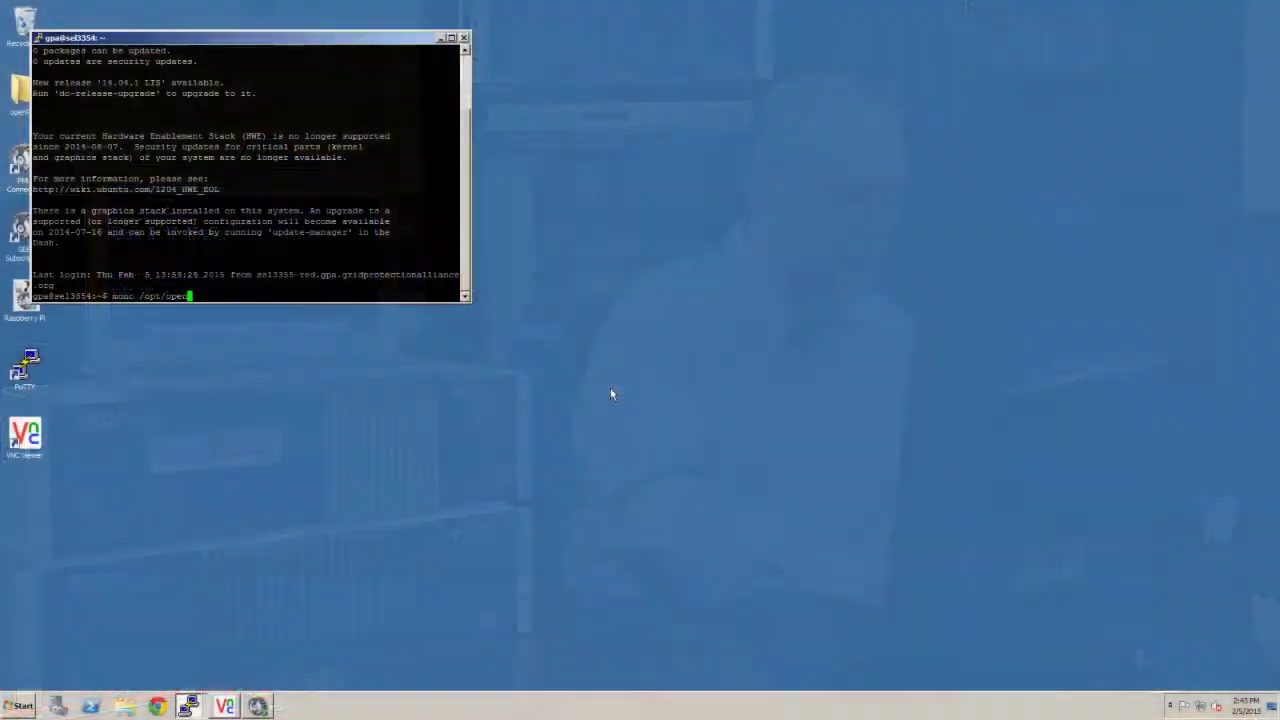
# Run openPDCConsole.exe, list the input adapters, and enlarge the terminal on the right.
pyautogui.write('/openPDC/openPD')
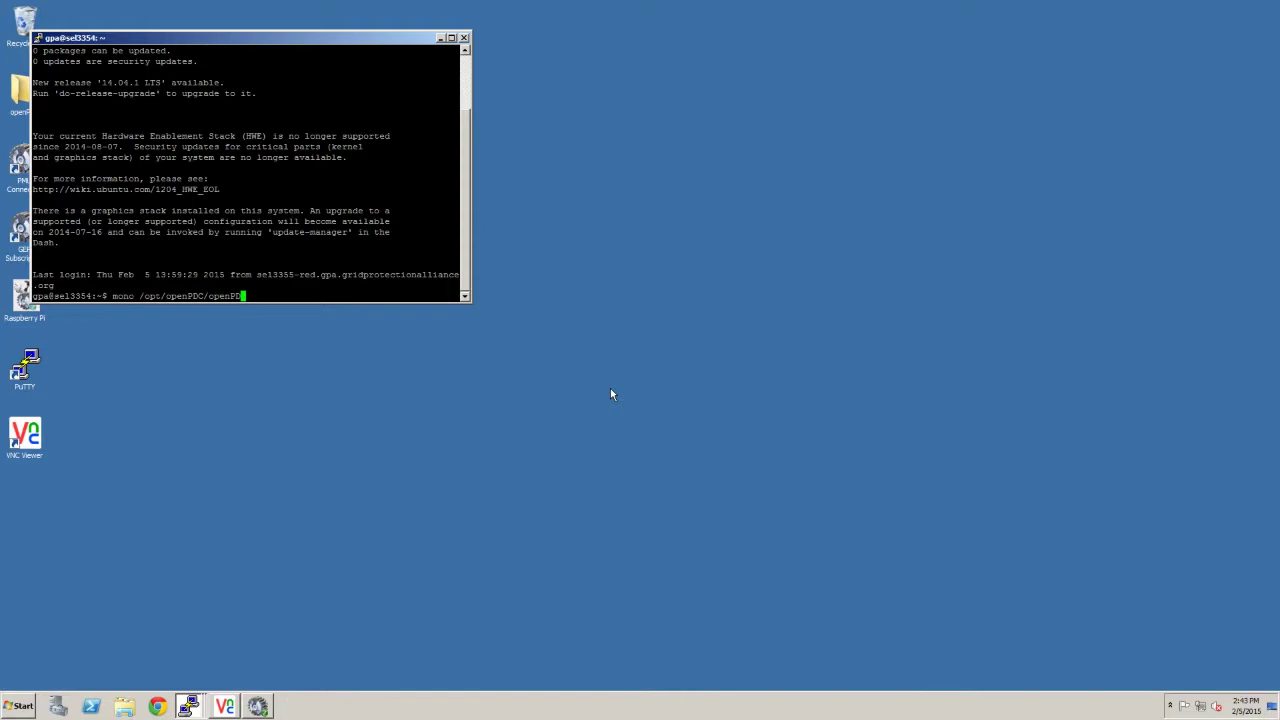
pyautogui.write('Console.exe')
pyautogui.press('Return')
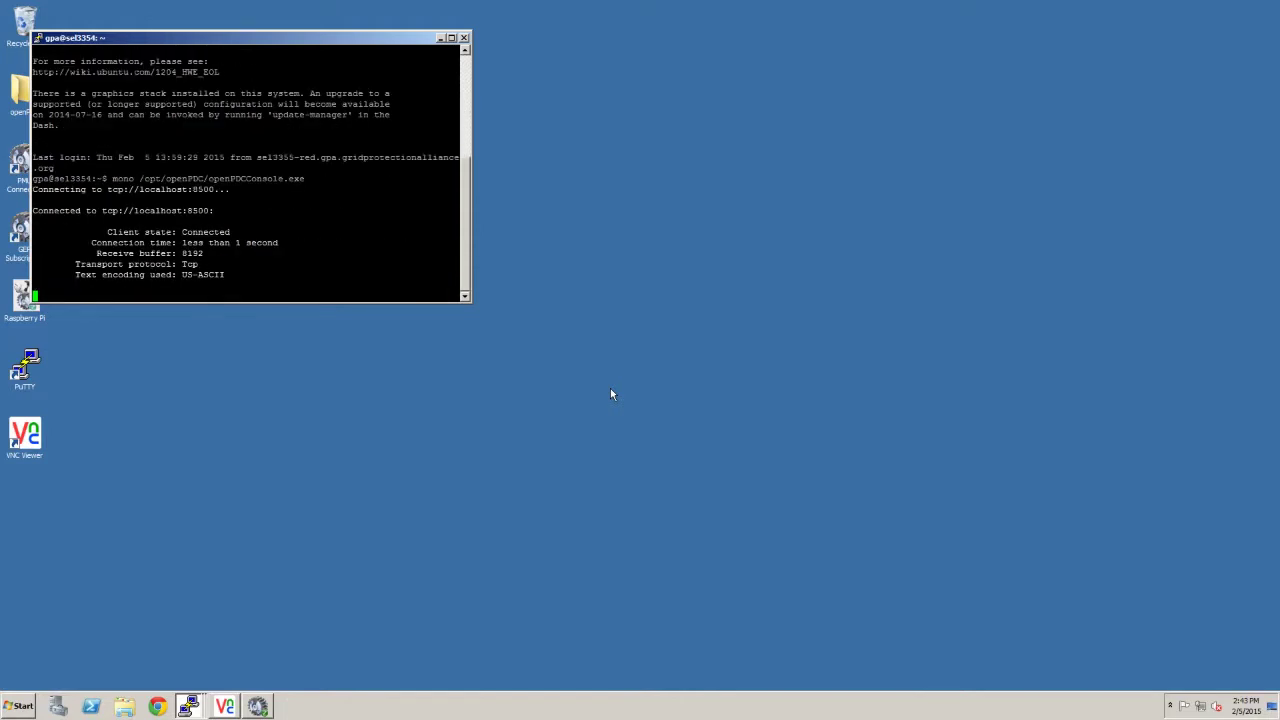
pyautogui.write('list')
pyautogui.press('Return')
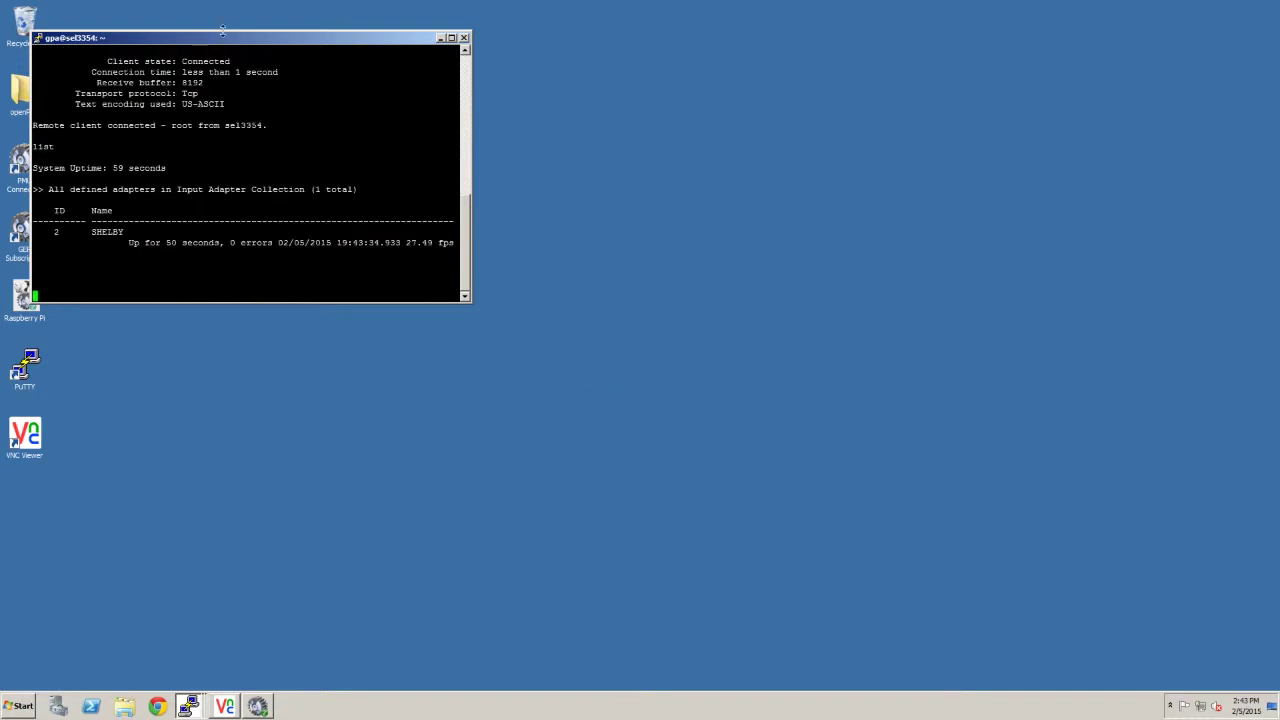
pyautogui.moveTo(230, 42); pyautogui.dragTo(694, 33)
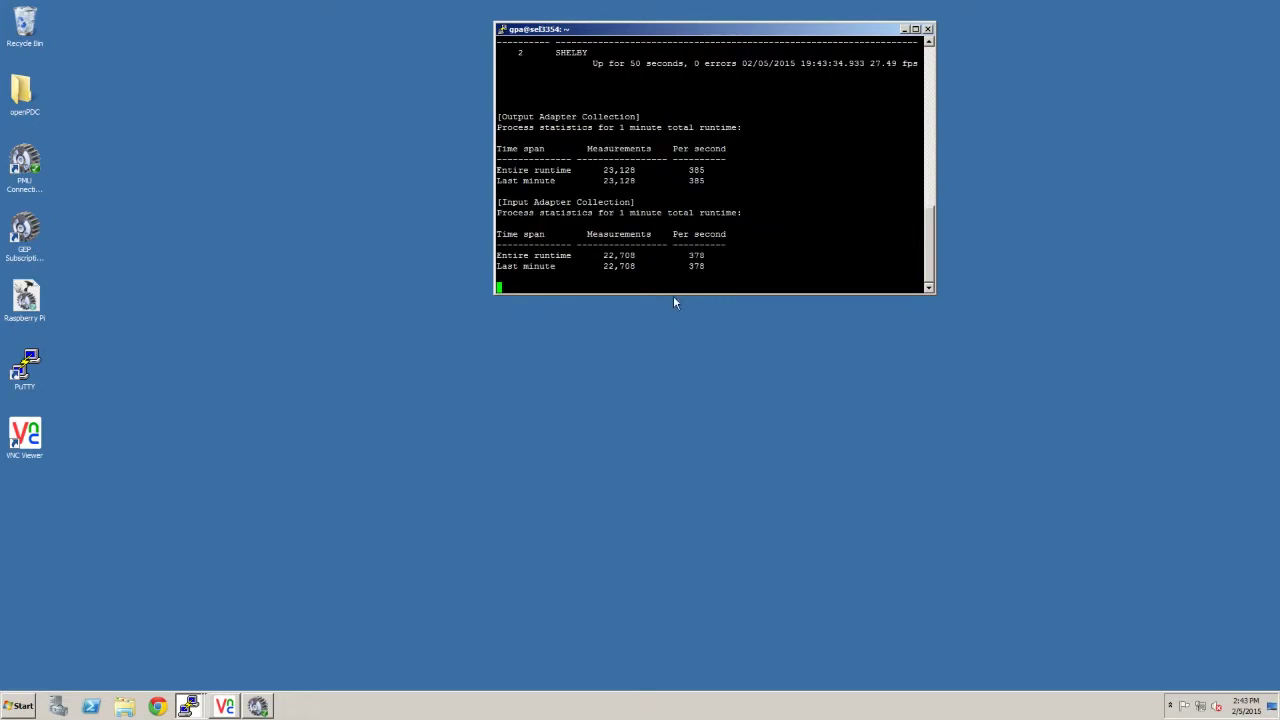
pyautogui.moveTo(671, 294); pyautogui.dragTo(671, 613)
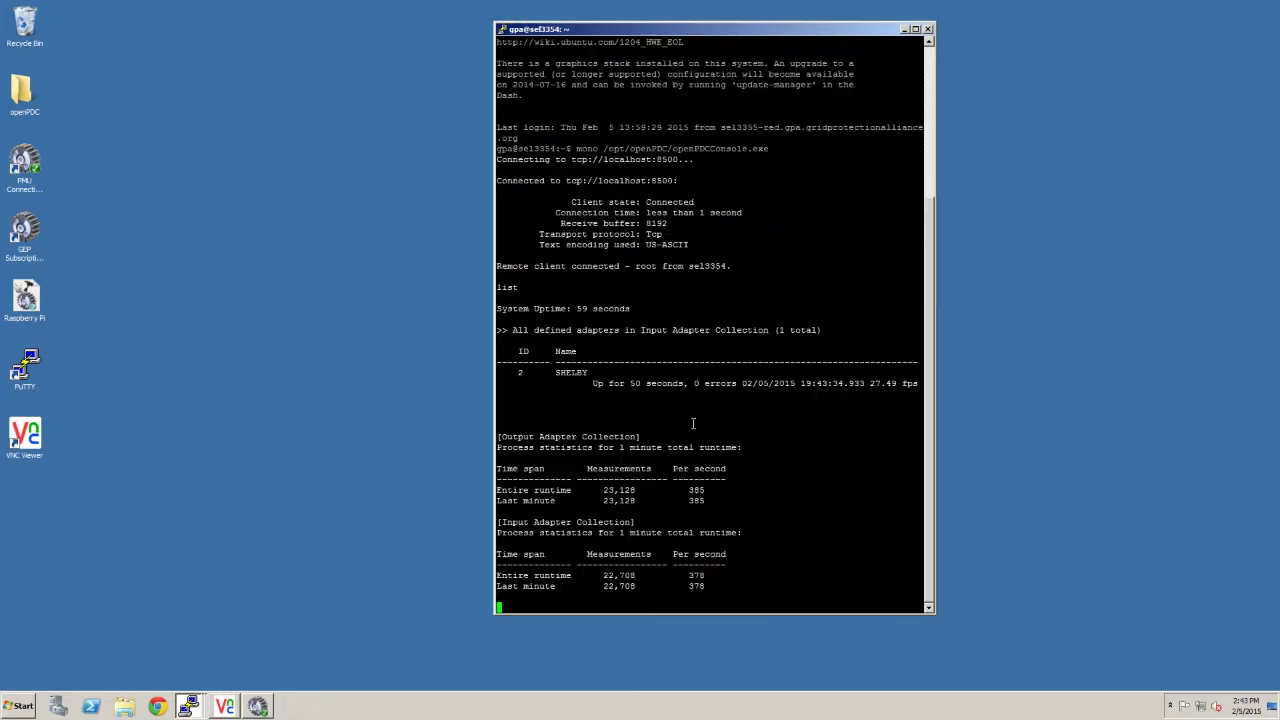
pyautogui.moveTo(680, 30); pyautogui.dragTo(826, 24)
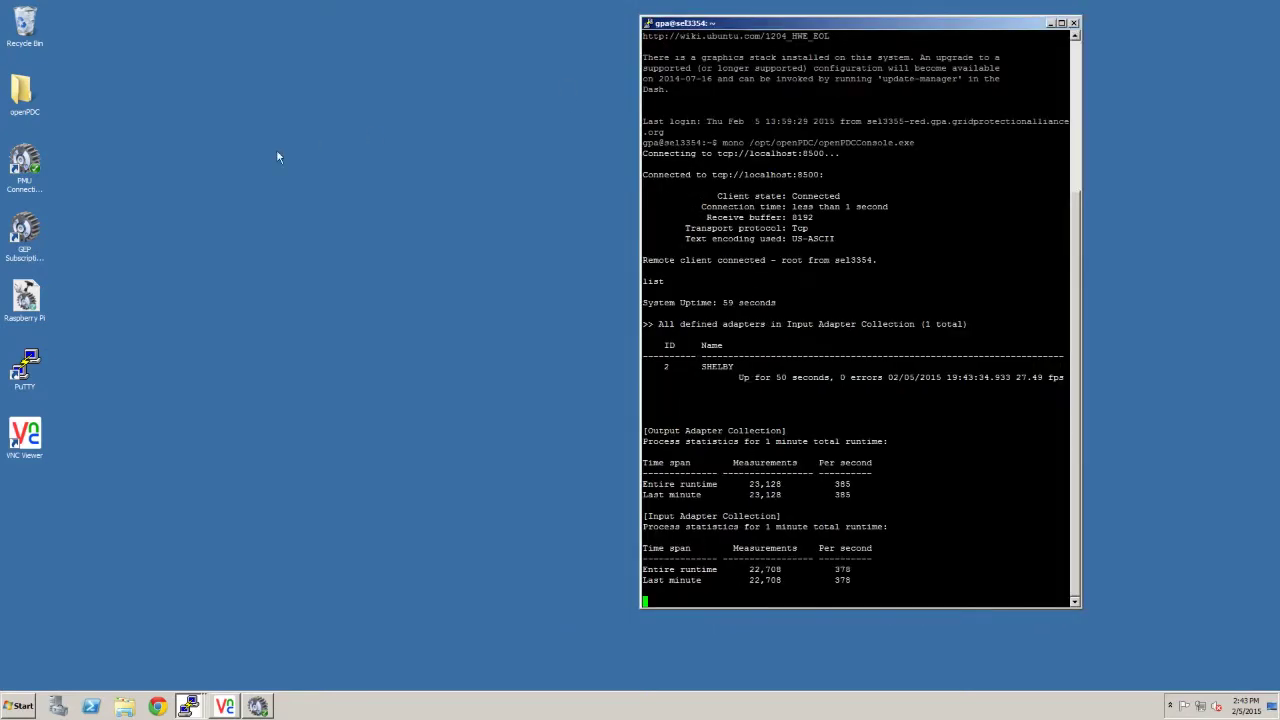
# Launch PMU Connection Tester beside the console with TCP host 172.21.4.202 and port 8900.
pyautogui.doubleClick(23, 163)
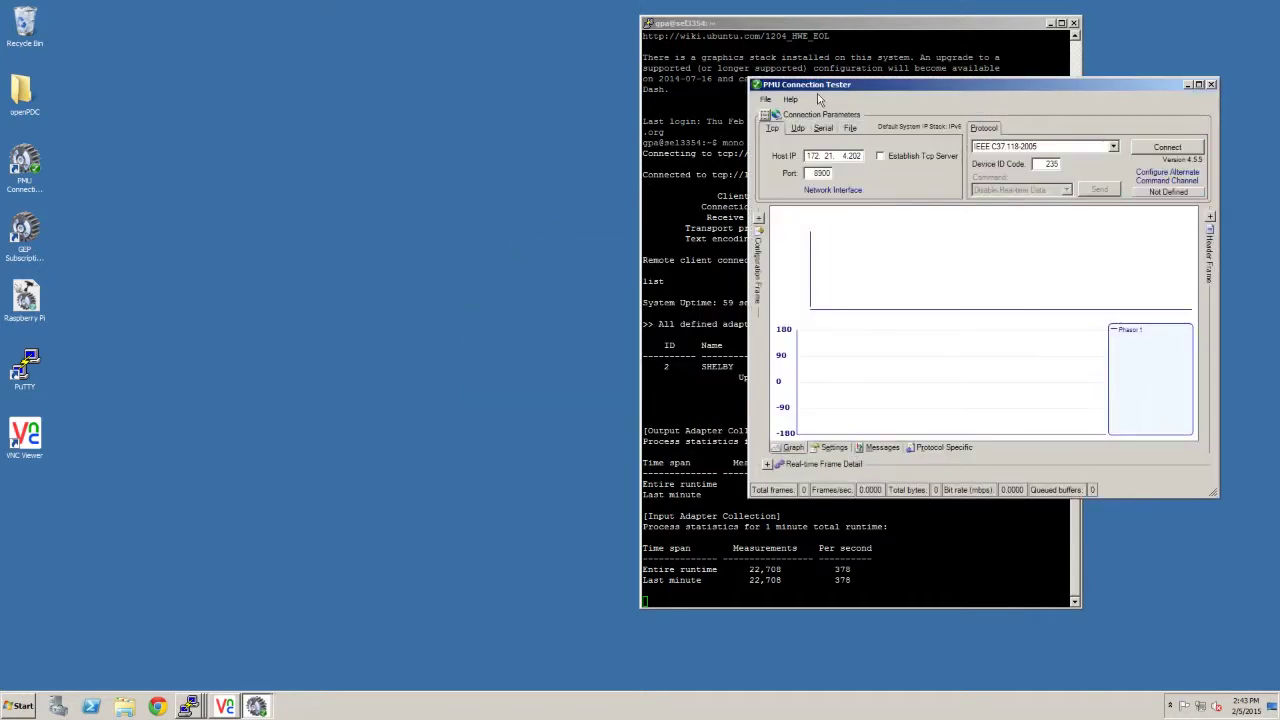
pyautogui.moveTo(826, 84); pyautogui.dragTo(190, 92)
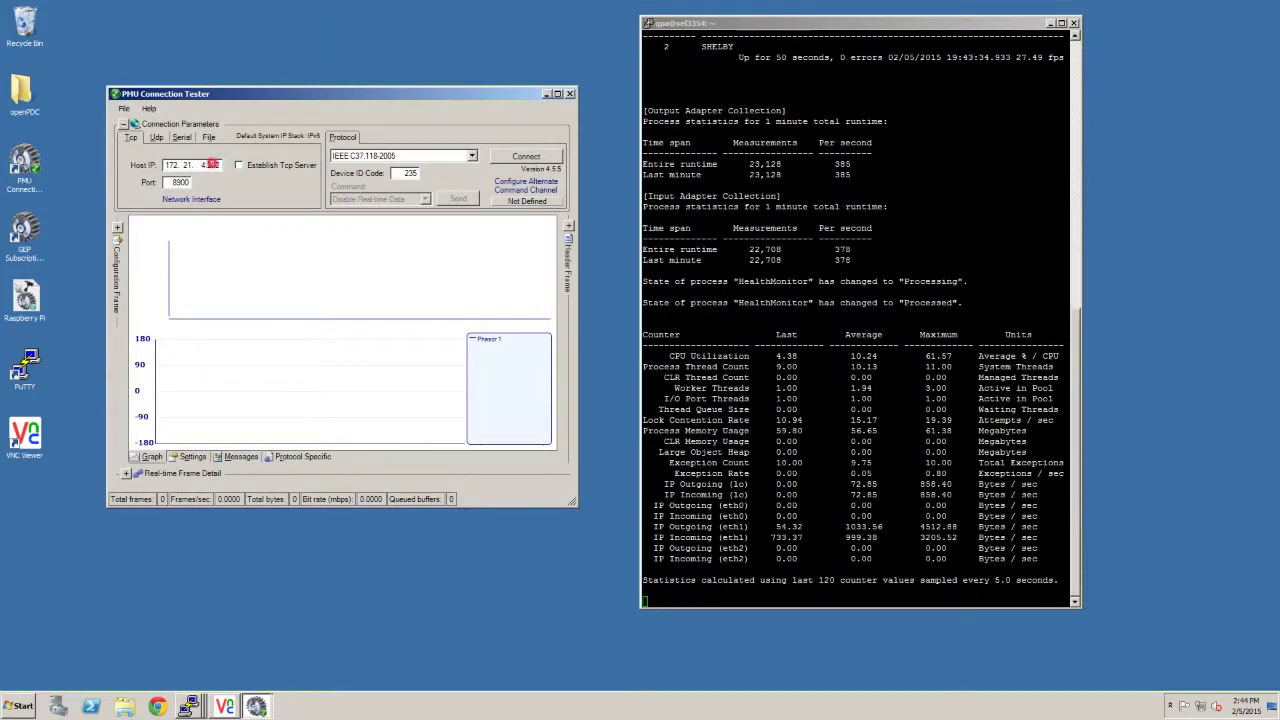
pyautogui.click(213, 165)
pyautogui.press('End')
pyautogui.doubleClick(178, 183)
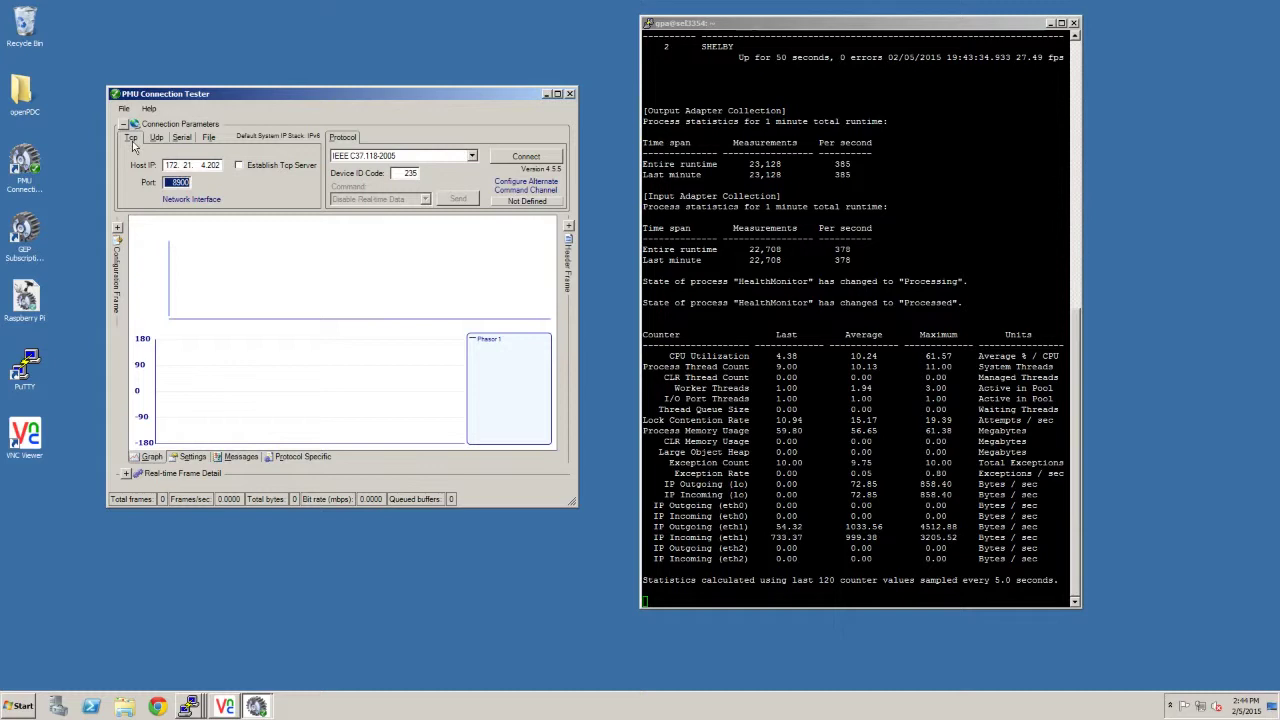
# Connect PMU Connection Tester to openPDC to stream SHELBY's C37.118 frames at 30 frames/second.
pyautogui.click(526, 157)
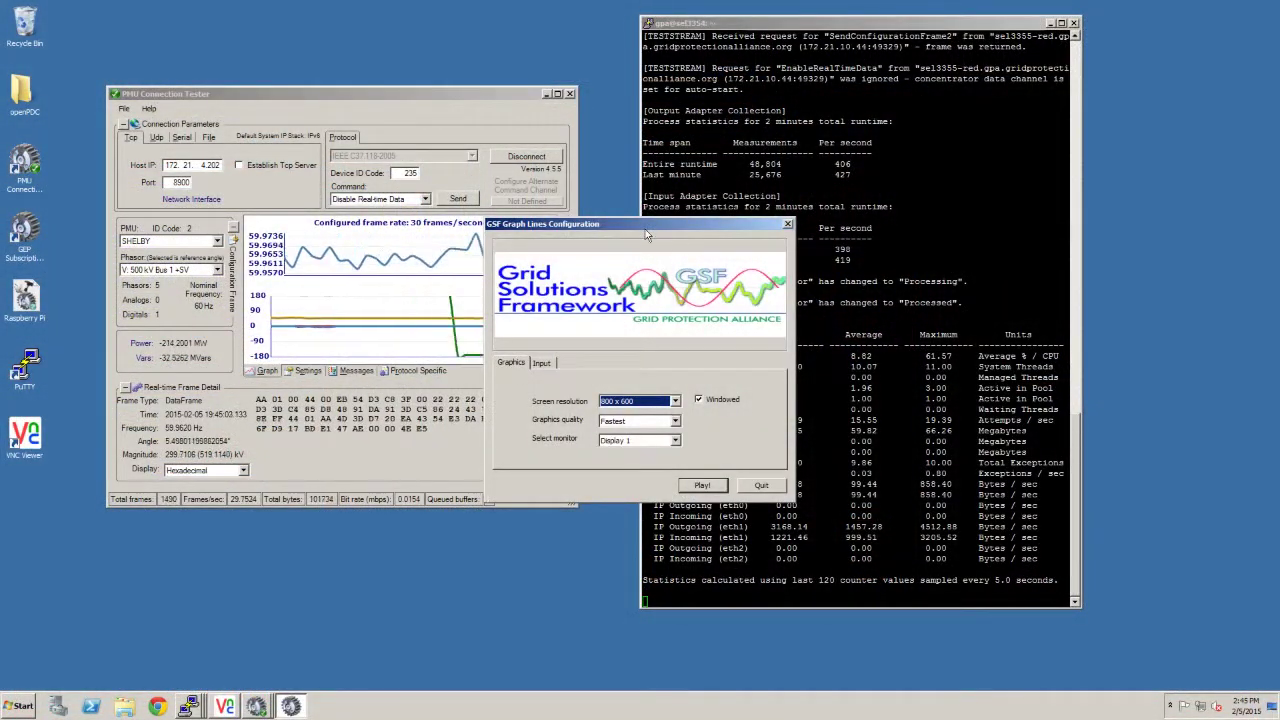
# Start GSF Graph Lines, set the connection string to server=172.21.4.202:6165, and connect.
pyautogui.moveTo(645, 229); pyautogui.dragTo(353, 128)
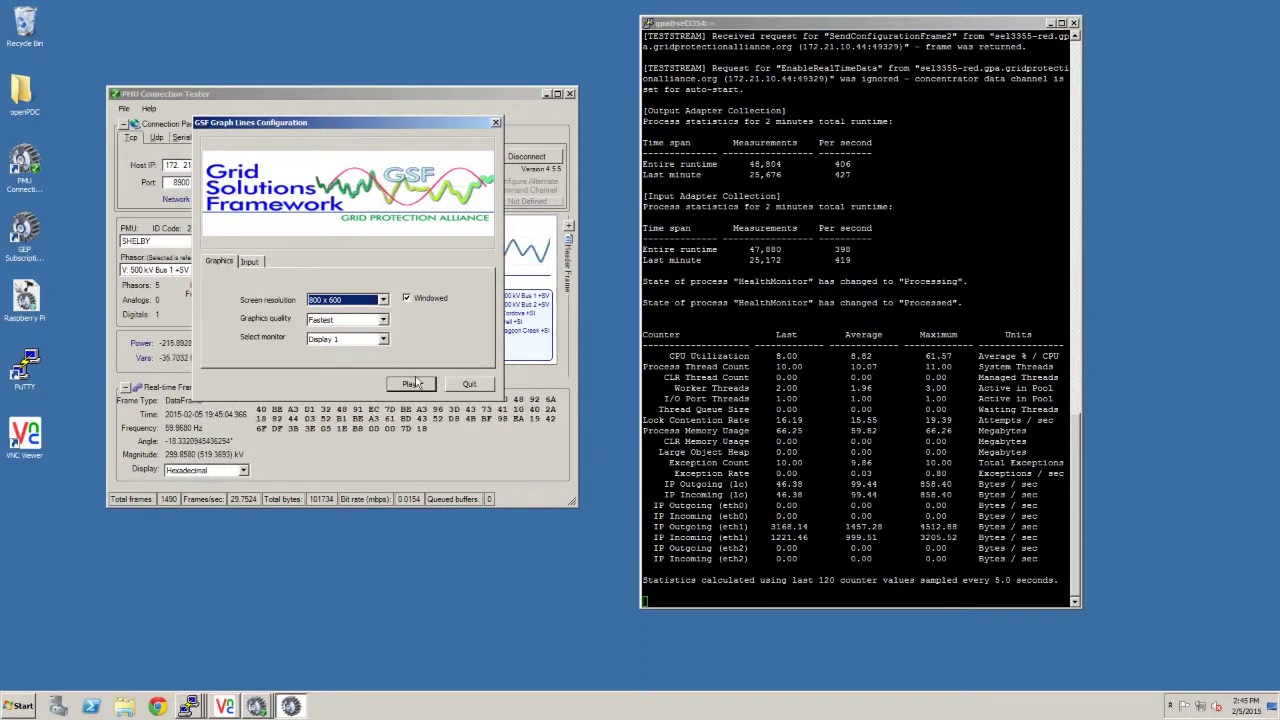
pyautogui.click(425, 388)
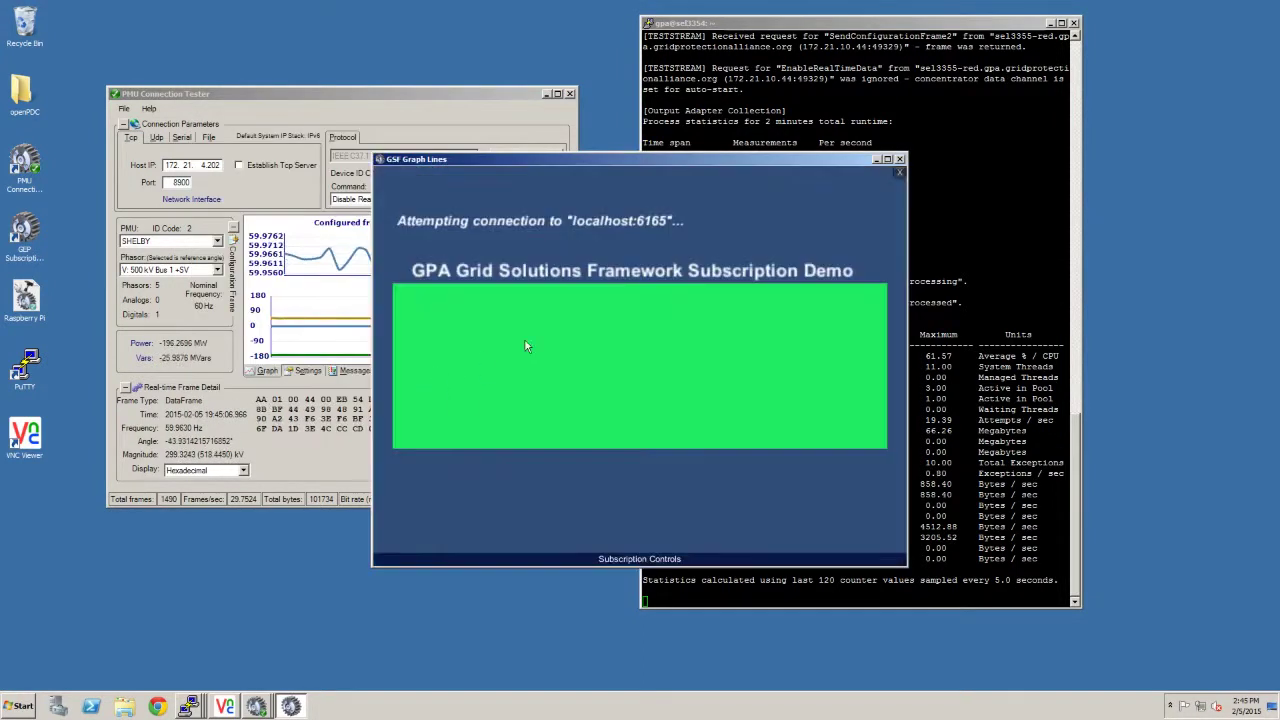
pyautogui.moveTo(589, 160); pyautogui.dragTo(287, 37)
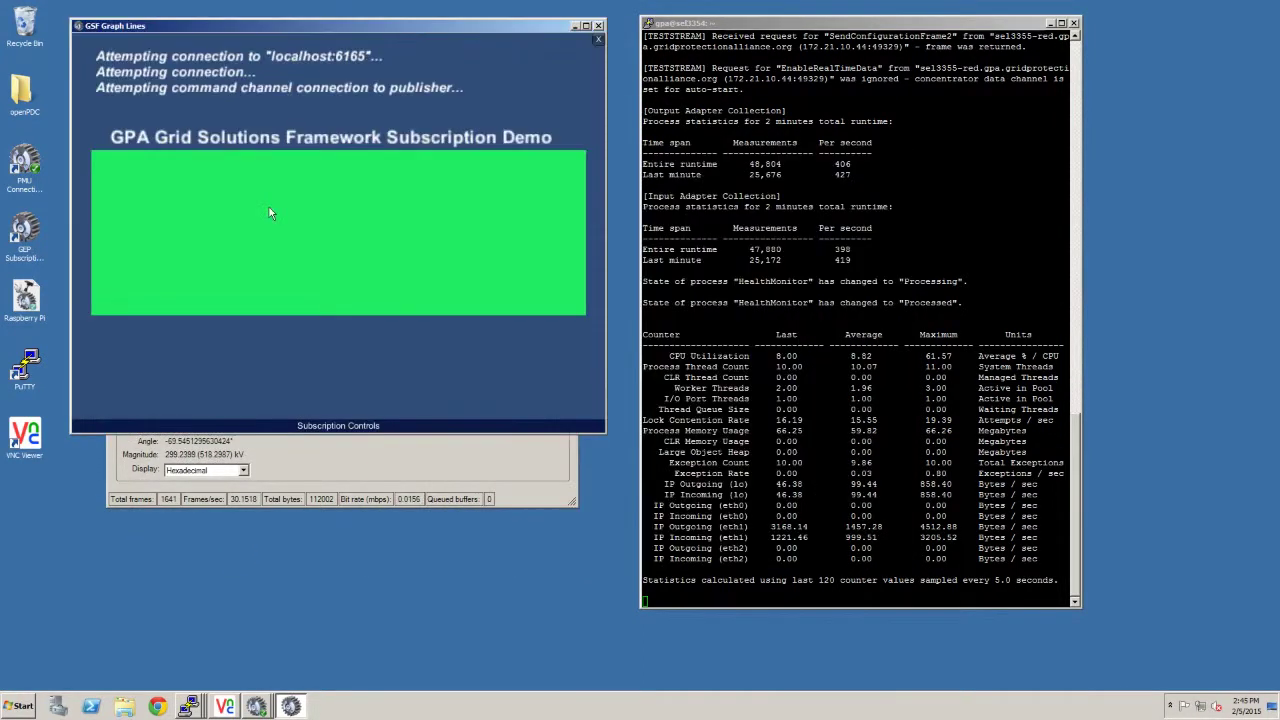
pyautogui.click(330, 426)
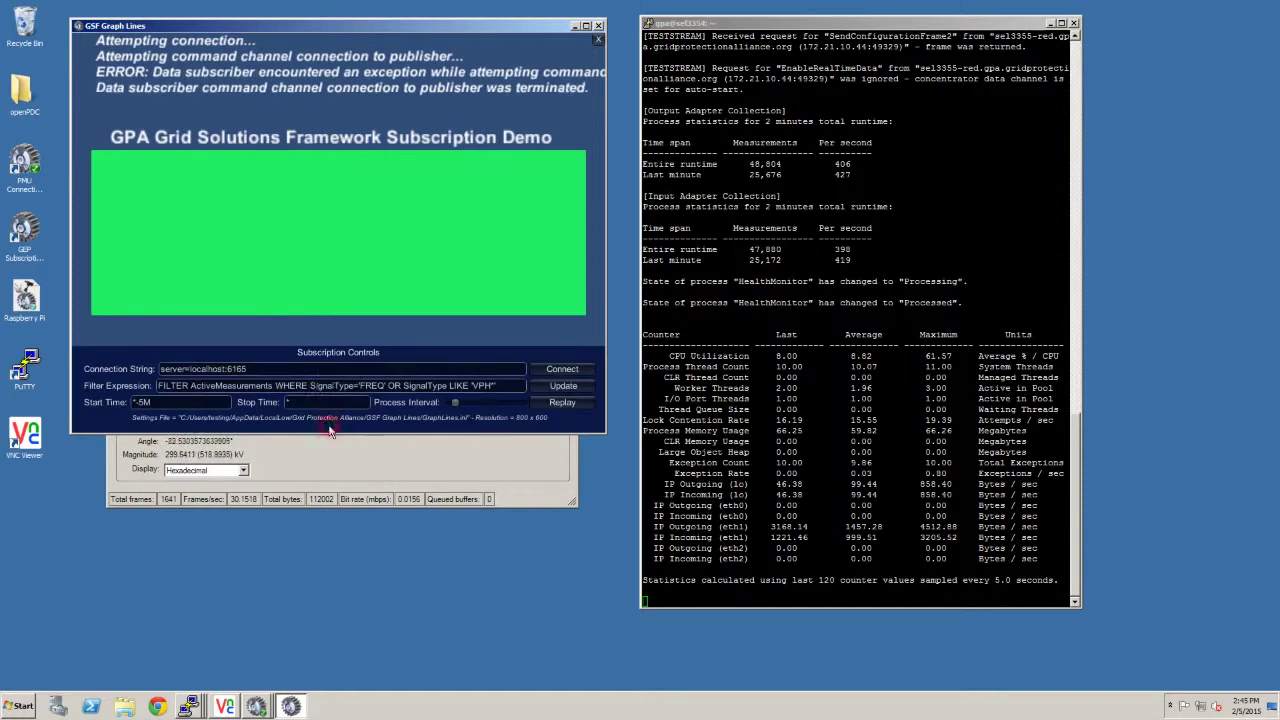
pyautogui.doubleClick(205, 369)
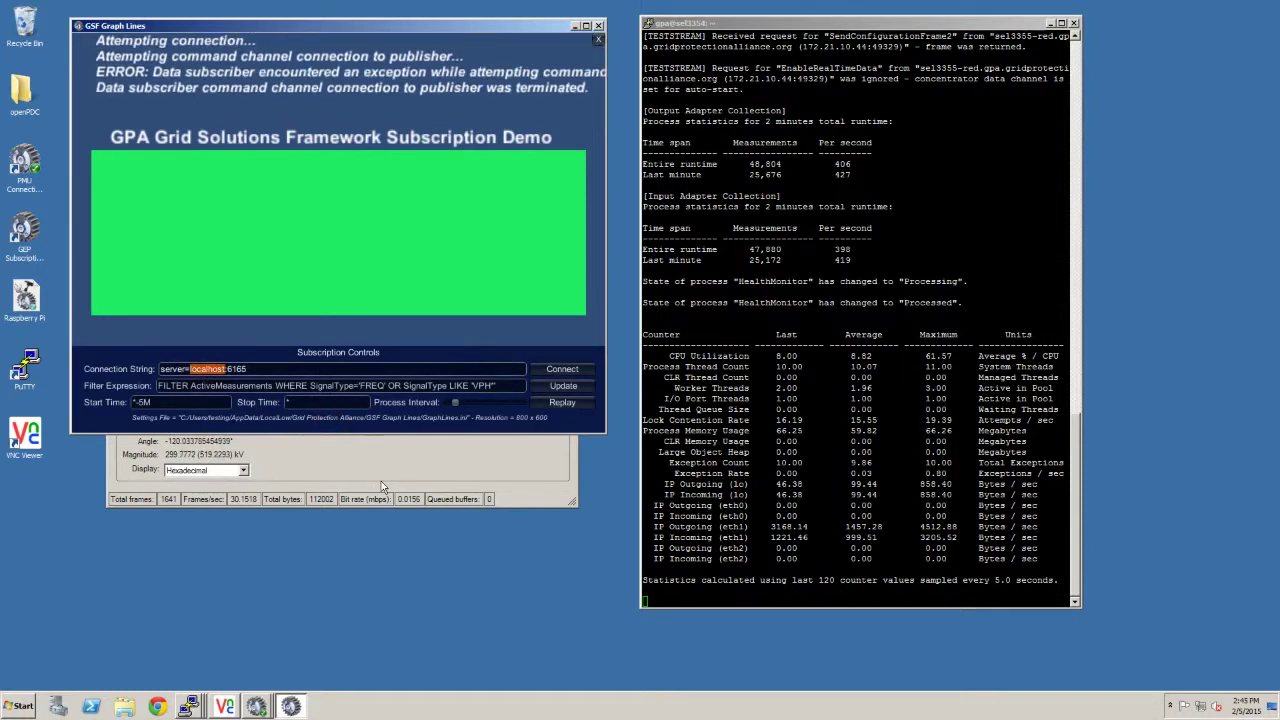
pyautogui.write('172.')
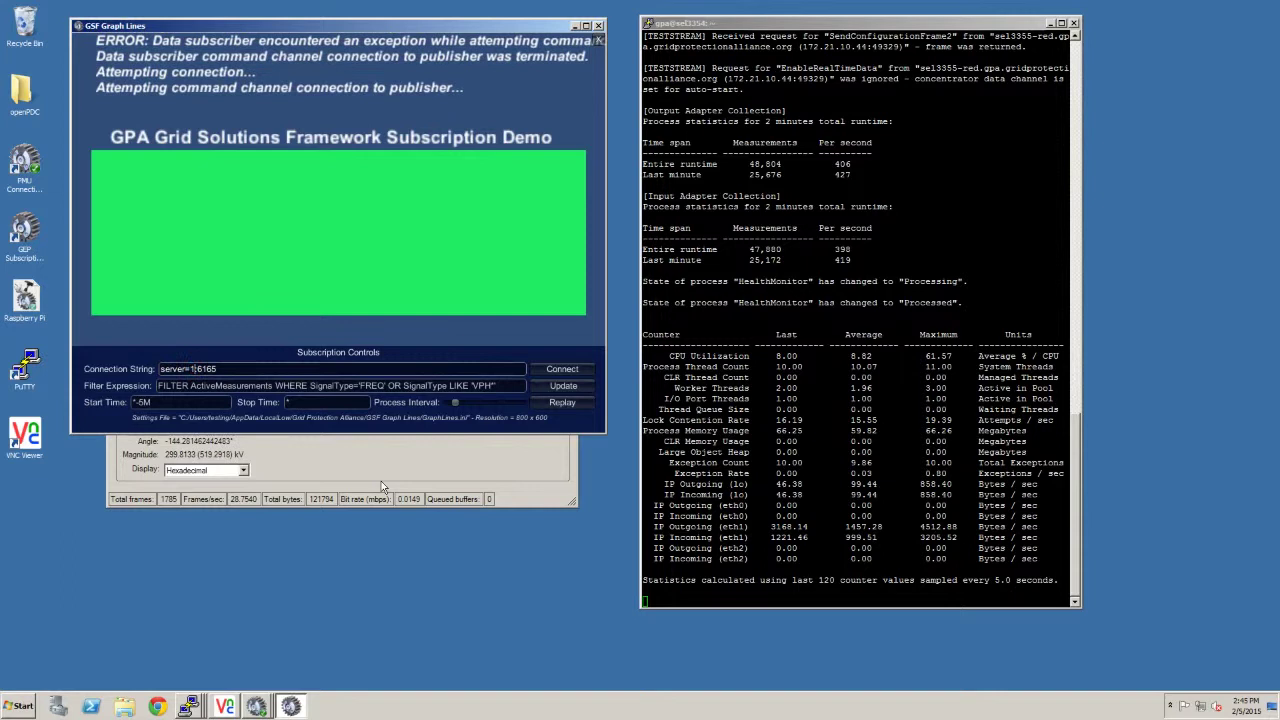
pyautogui.write('21.4.')
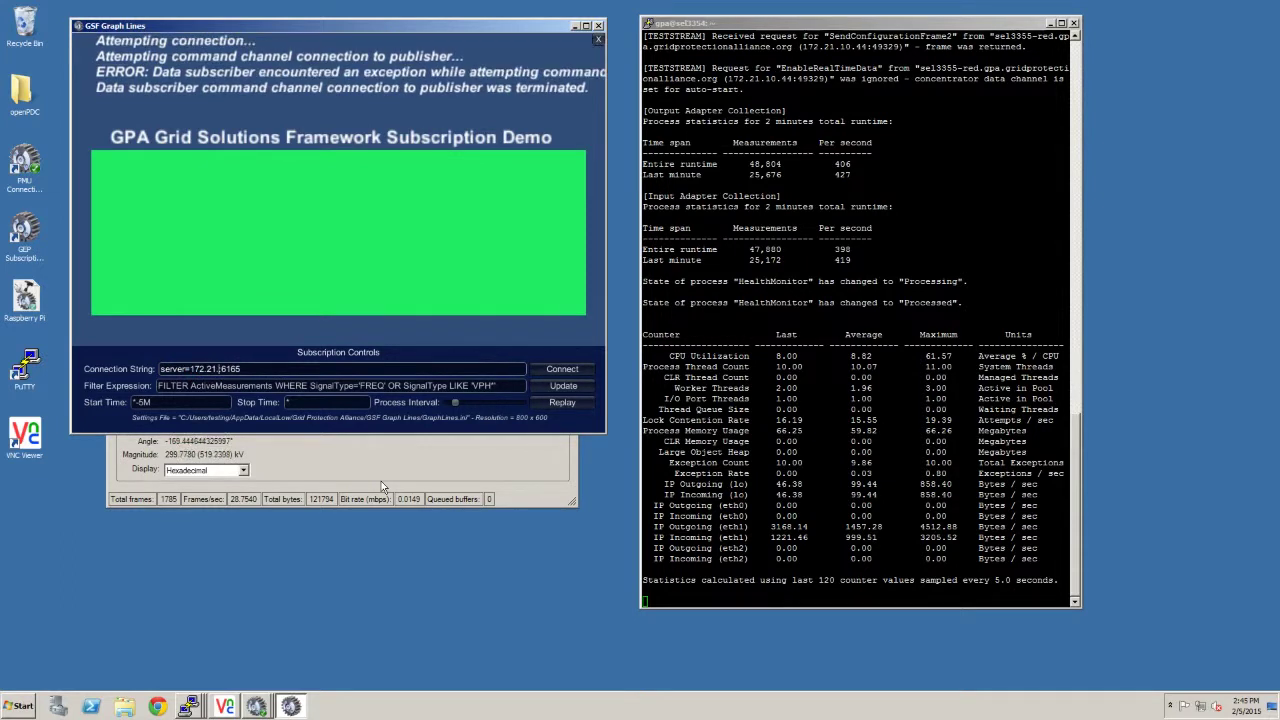
pyautogui.write('202')
pyautogui.click(564, 370)
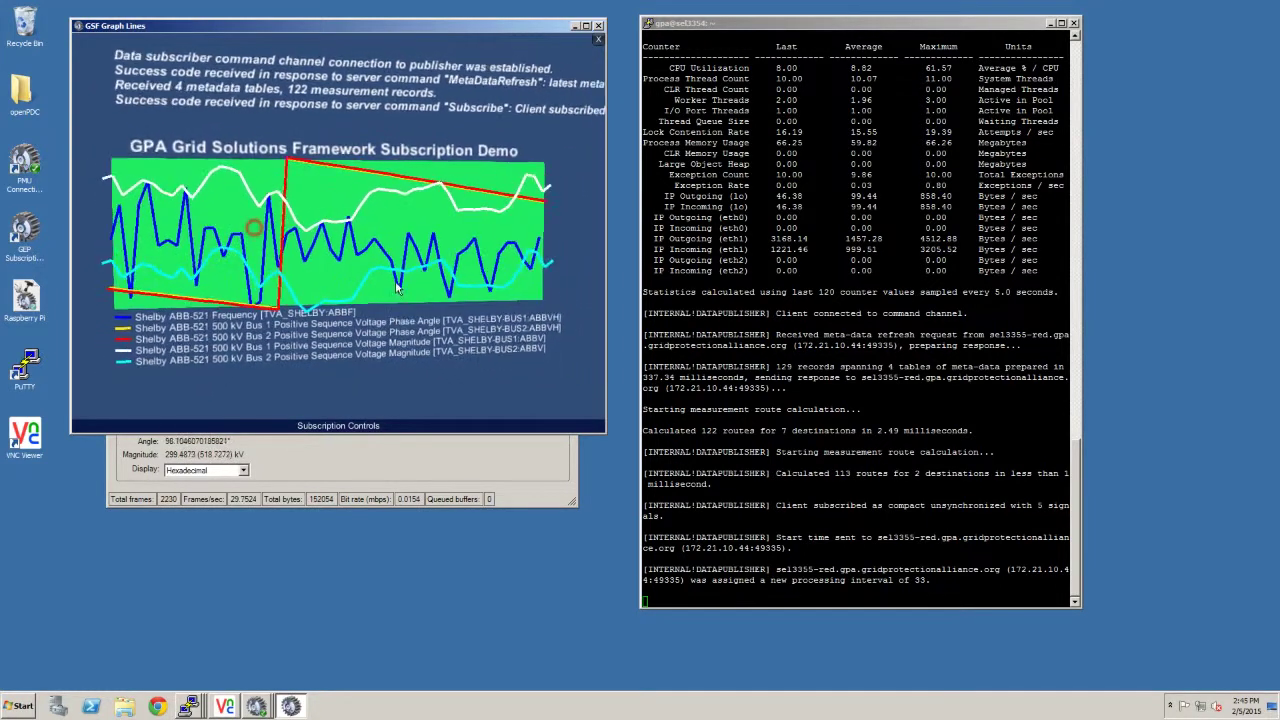
# Rotate the streaming 3-D graph in GSF Graph Lines into a tilted perspective view.
pyautogui.moveTo(298, 253); pyautogui.dragTo(614, 303)
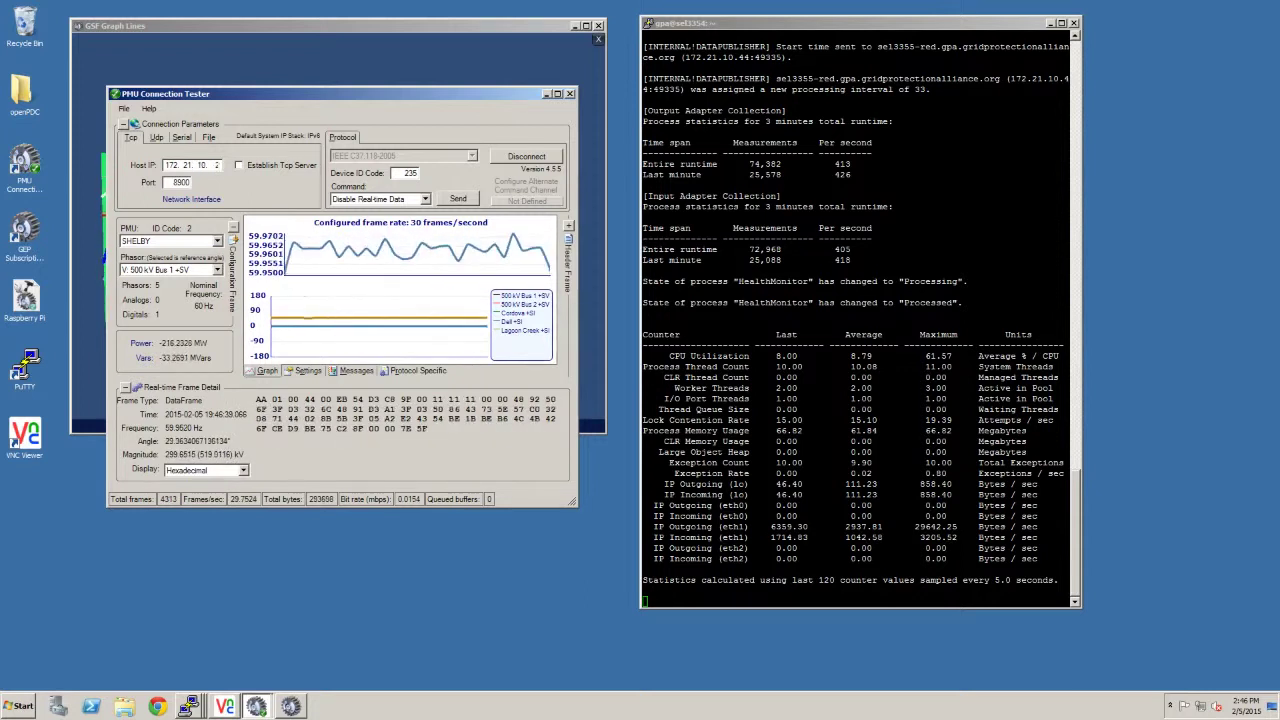
# Disconnect and reconnect PMU Connection Tester to 172.21.10.29 port 8900 so frames resume.
pyautogui.click(526, 157)
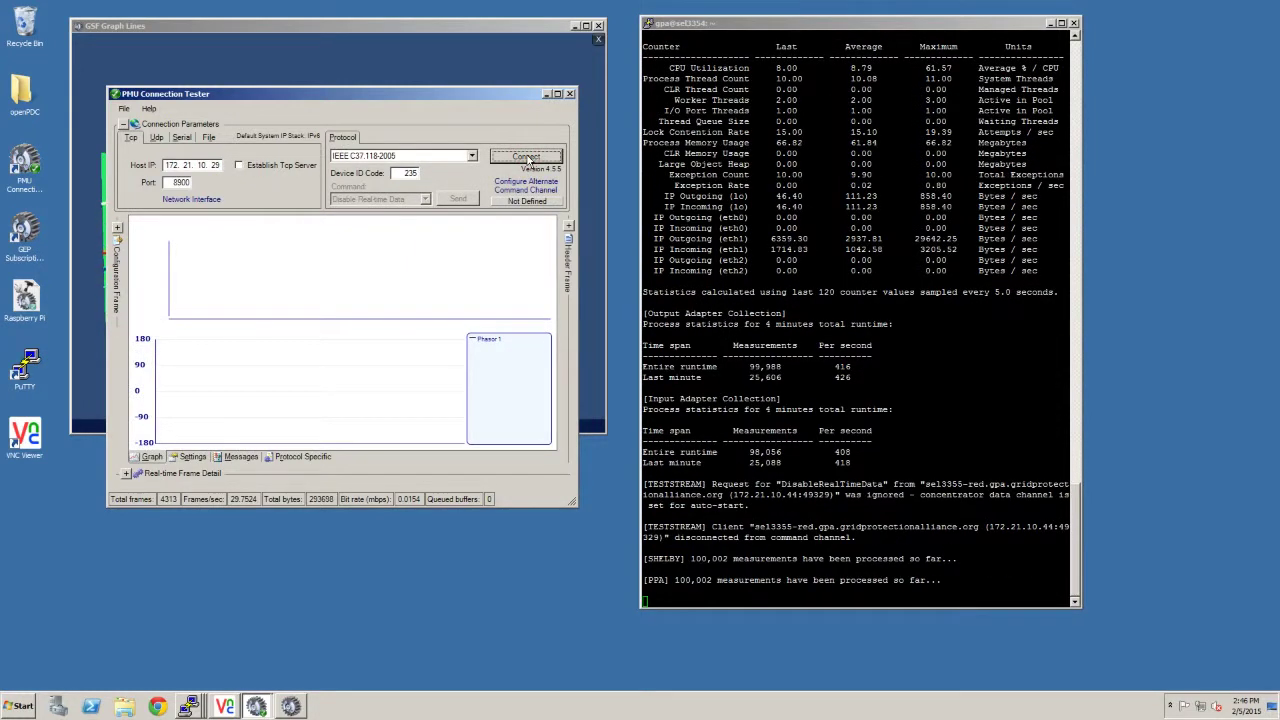
pyautogui.click(527, 158)
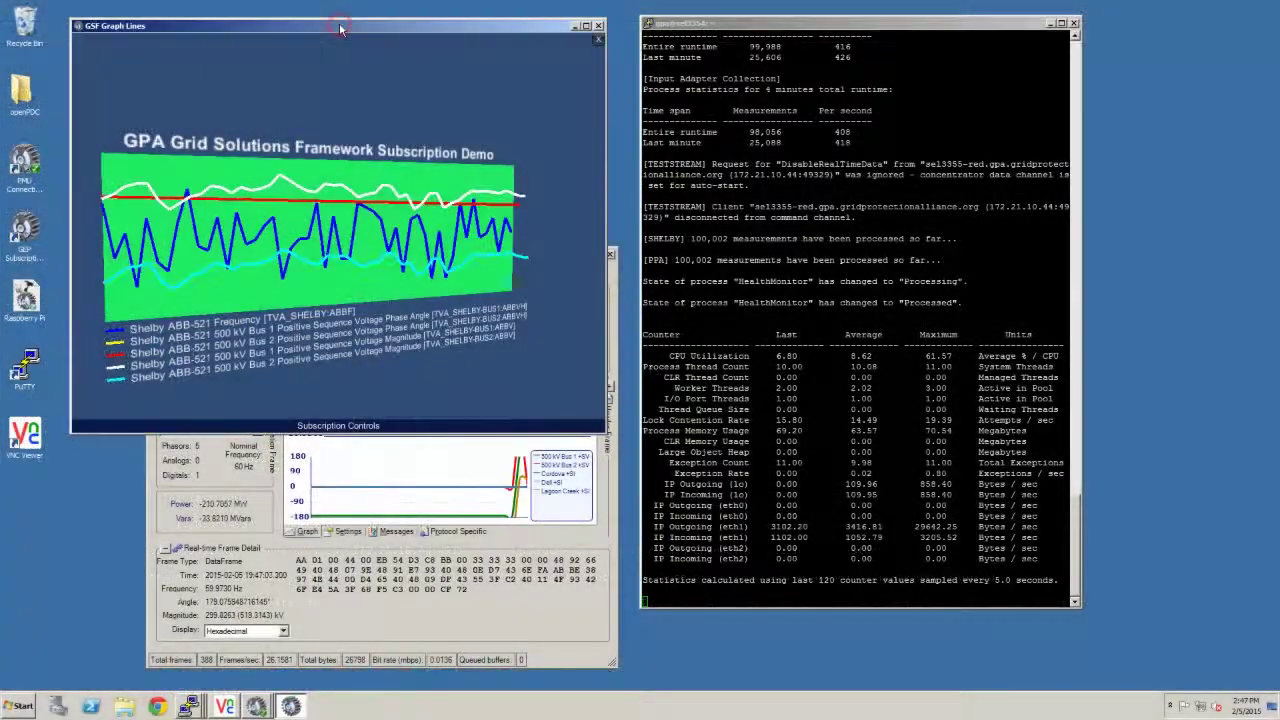
# Change the Connection String to server=172.21.10.29:6165 and reconnect the subscription.
pyautogui.moveTo(334, 427)
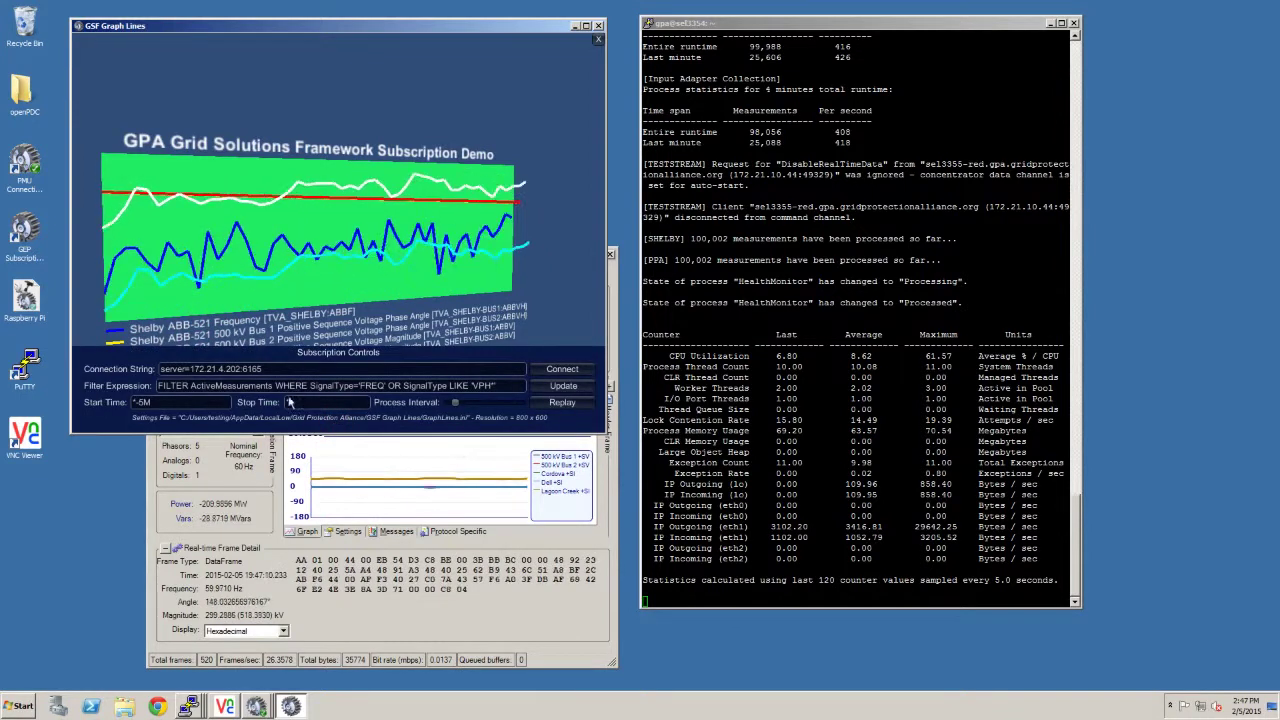
pyautogui.click(230, 368)
pyautogui.press('BackSpace')
pyautogui.press('BackSpace')
pyautogui.press('BackSpace')
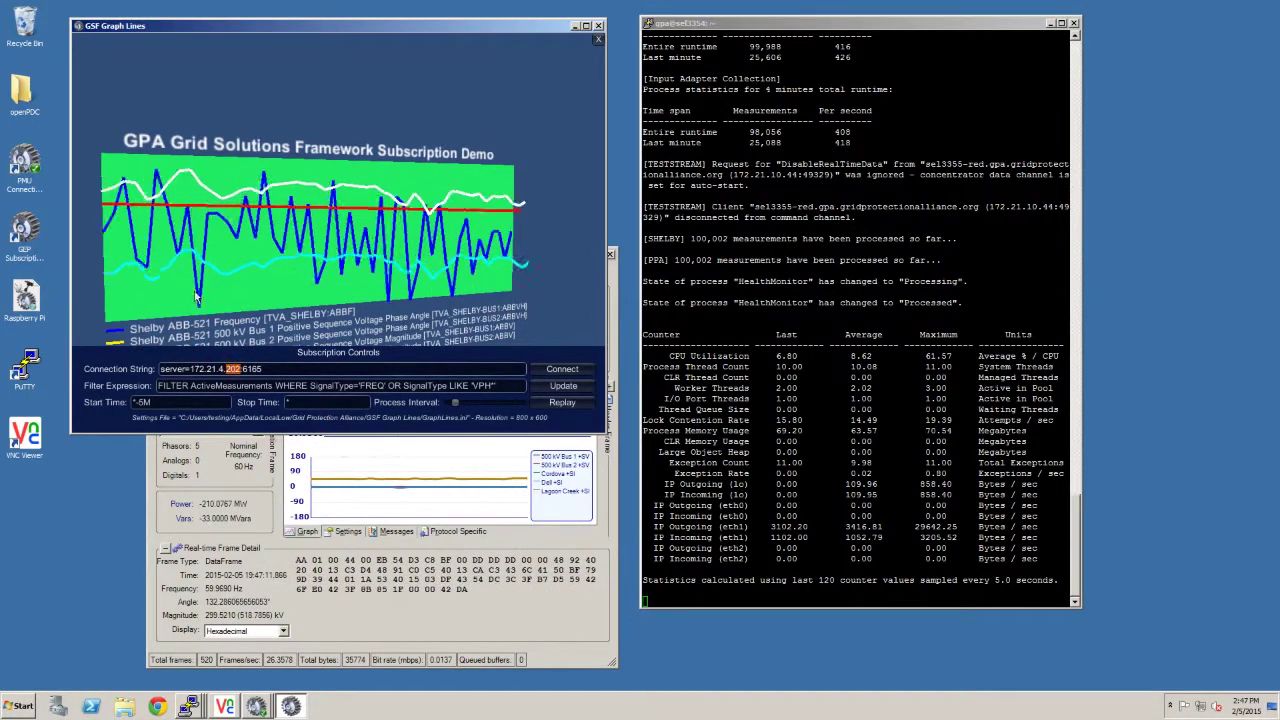
pyautogui.write('10')
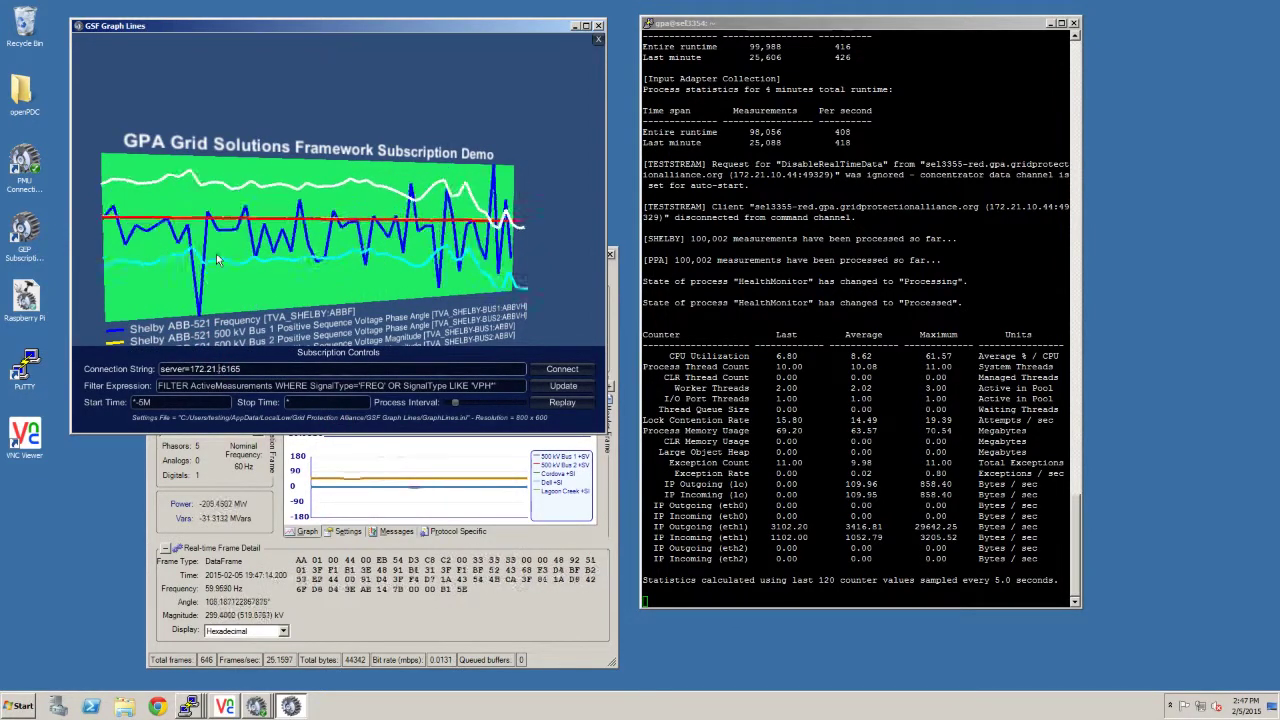
pyautogui.write('.29')
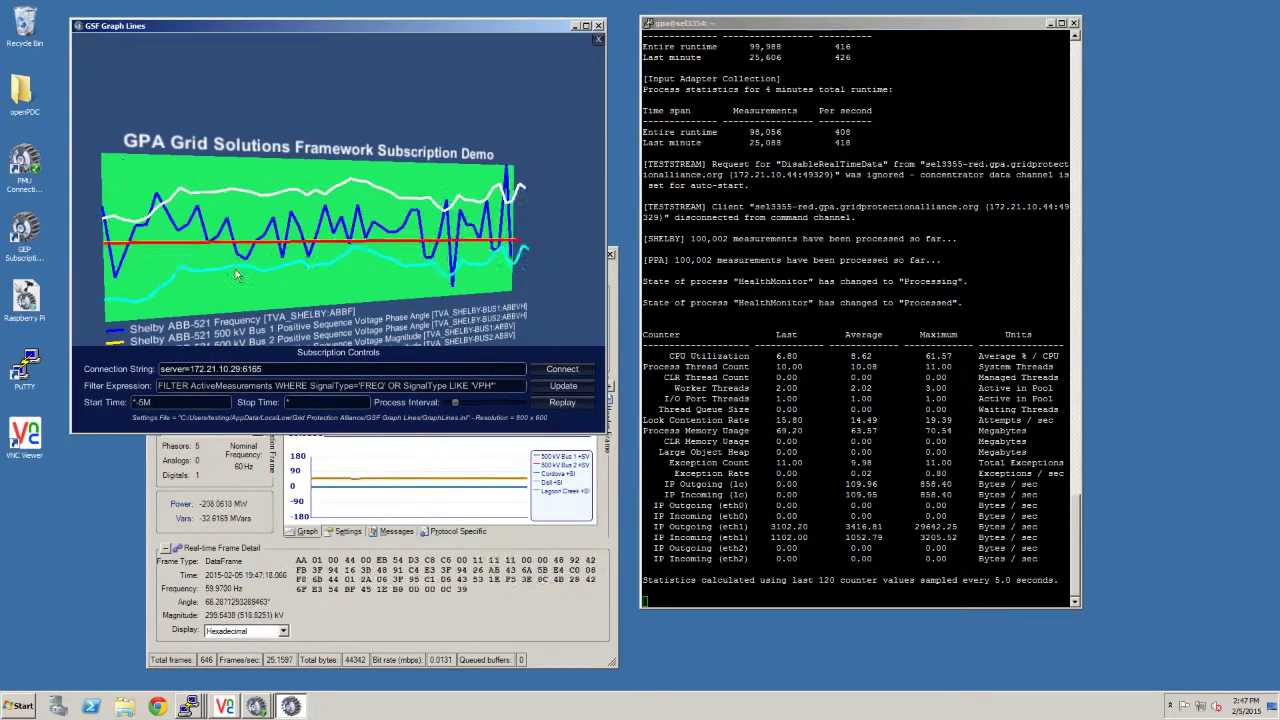
pyautogui.click(575, 372)
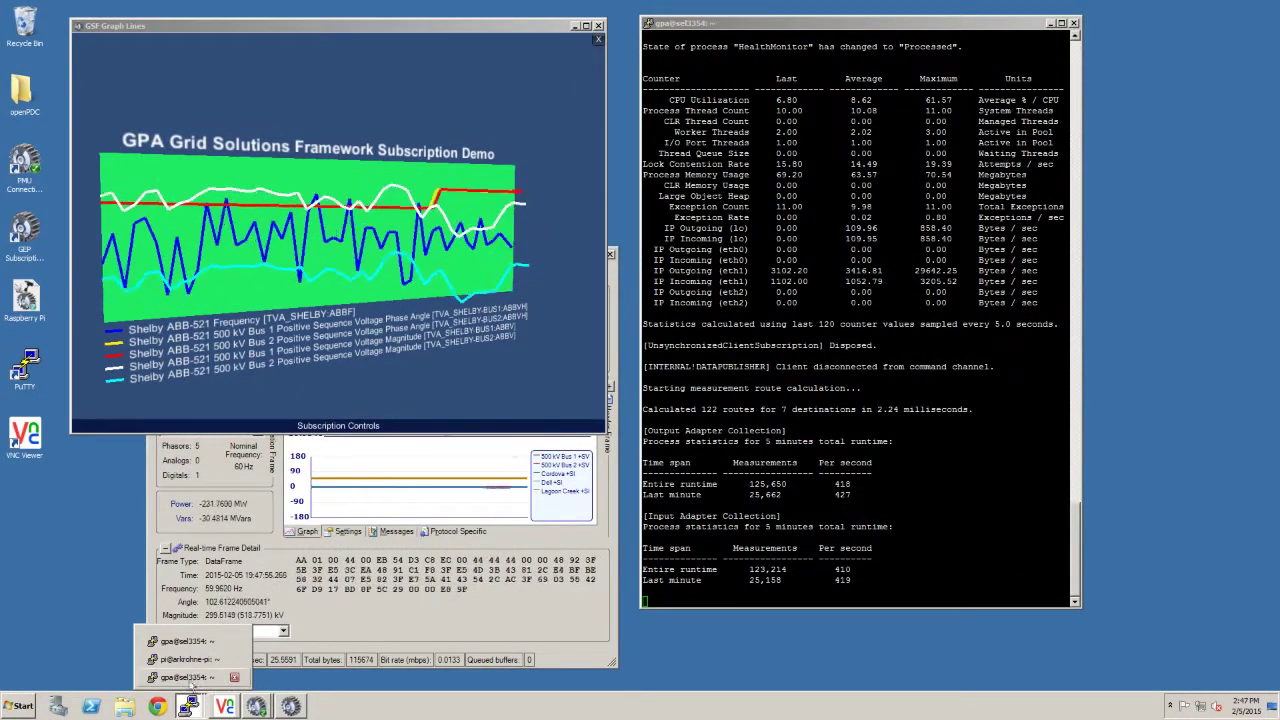
# Arrange the Raspberry Pi's openPDC console and run list, showing SHELBY at 30 fps, 0 errors.
pyautogui.click(195, 660)
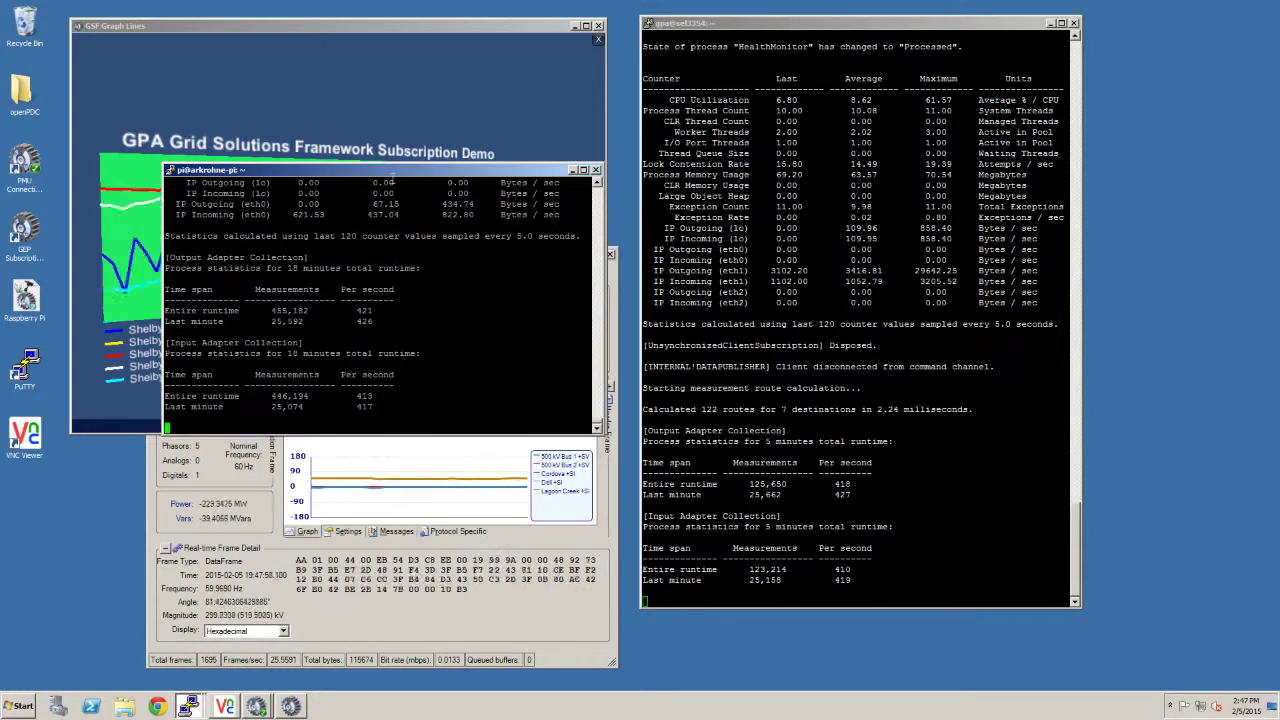
pyautogui.moveTo(393, 172); pyautogui.dragTo(999, 27)
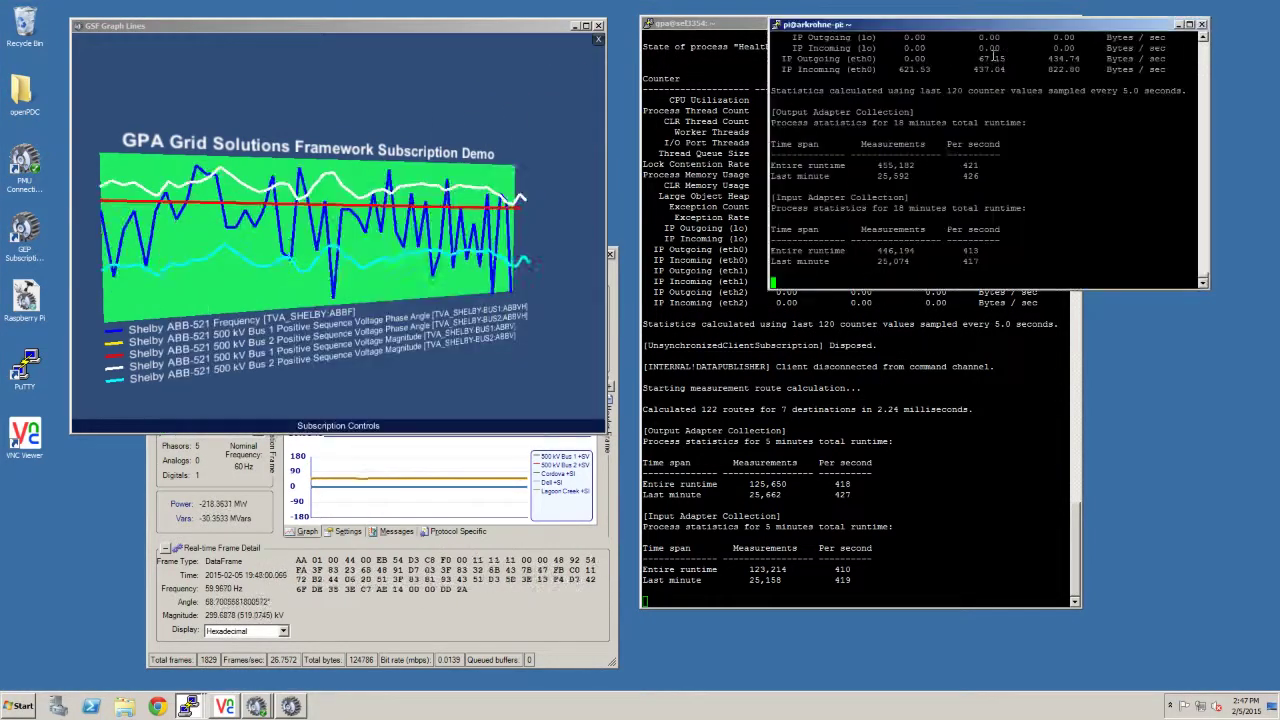
pyautogui.moveTo(897, 291); pyautogui.dragTo(897, 640)
pyautogui.click(745, 23)
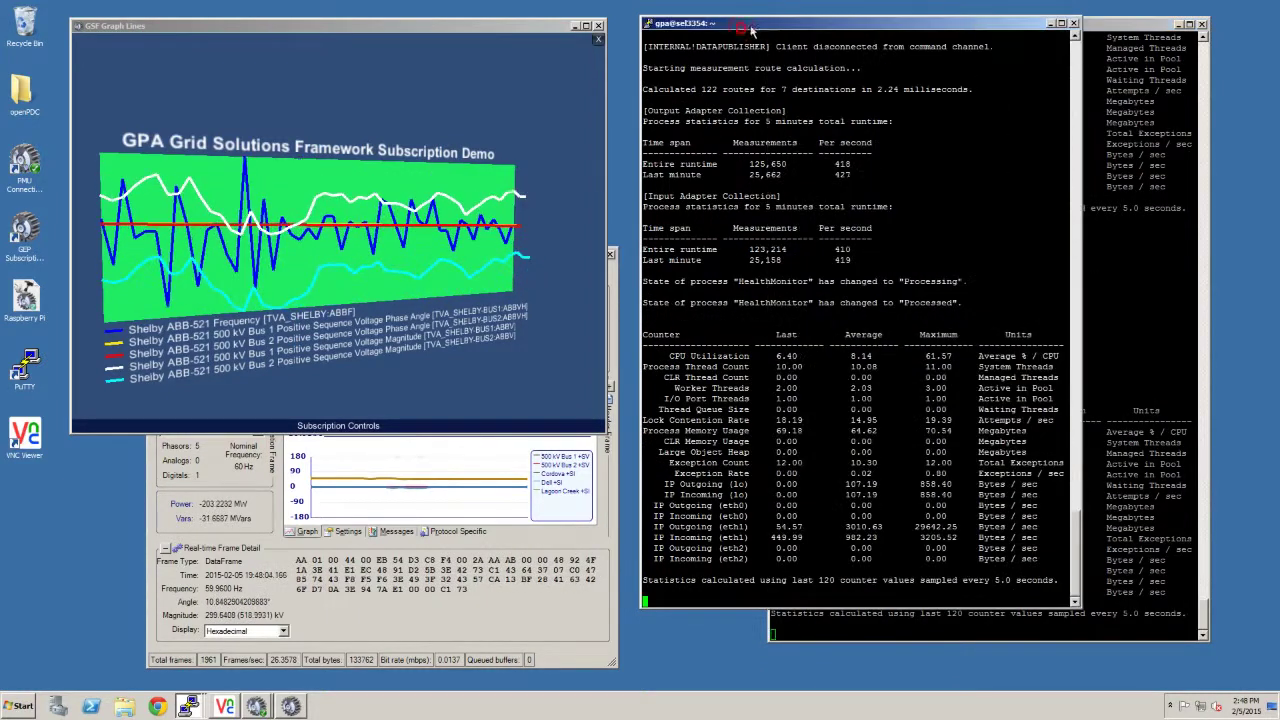
pyautogui.click(1051, 23)
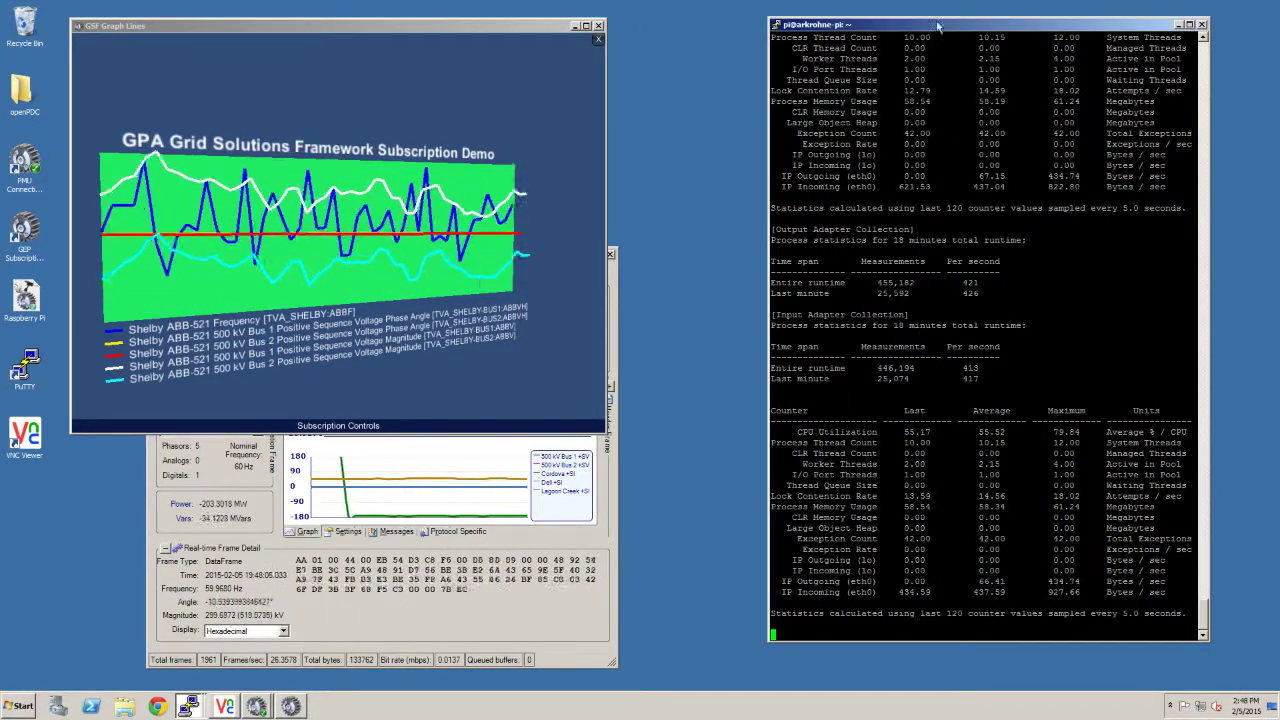
pyautogui.moveTo(956, 30); pyautogui.dragTo(842, 33)
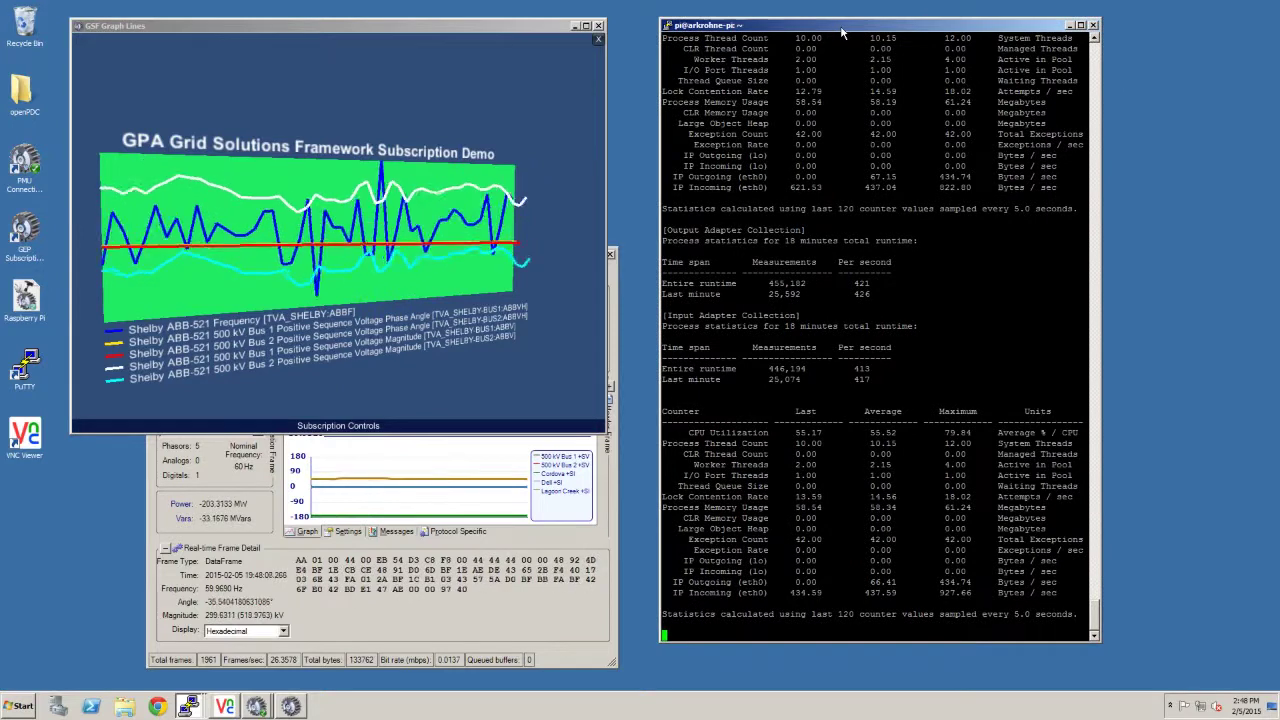
pyautogui.write('list')
pyautogui.press('Return')
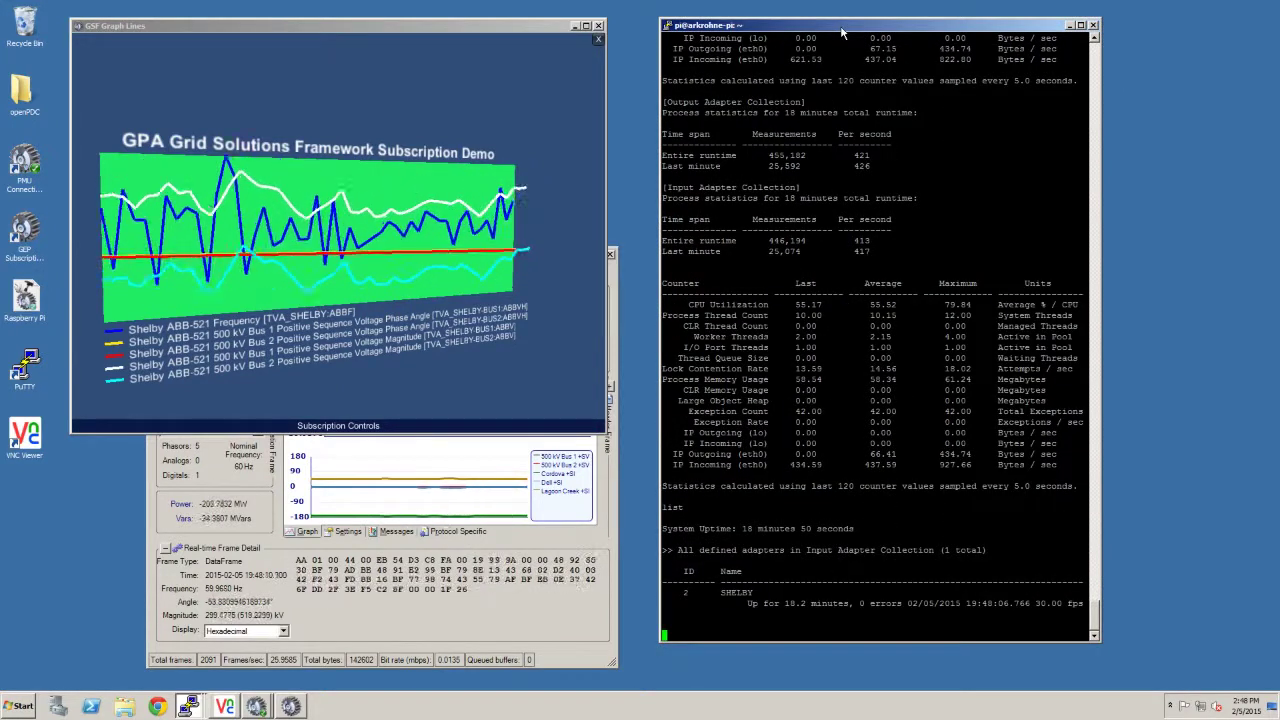
# Set the Connection String to server=172.21.4.106:6165 and connect to the Raspberry Pi.
pyautogui.click(299, 426)
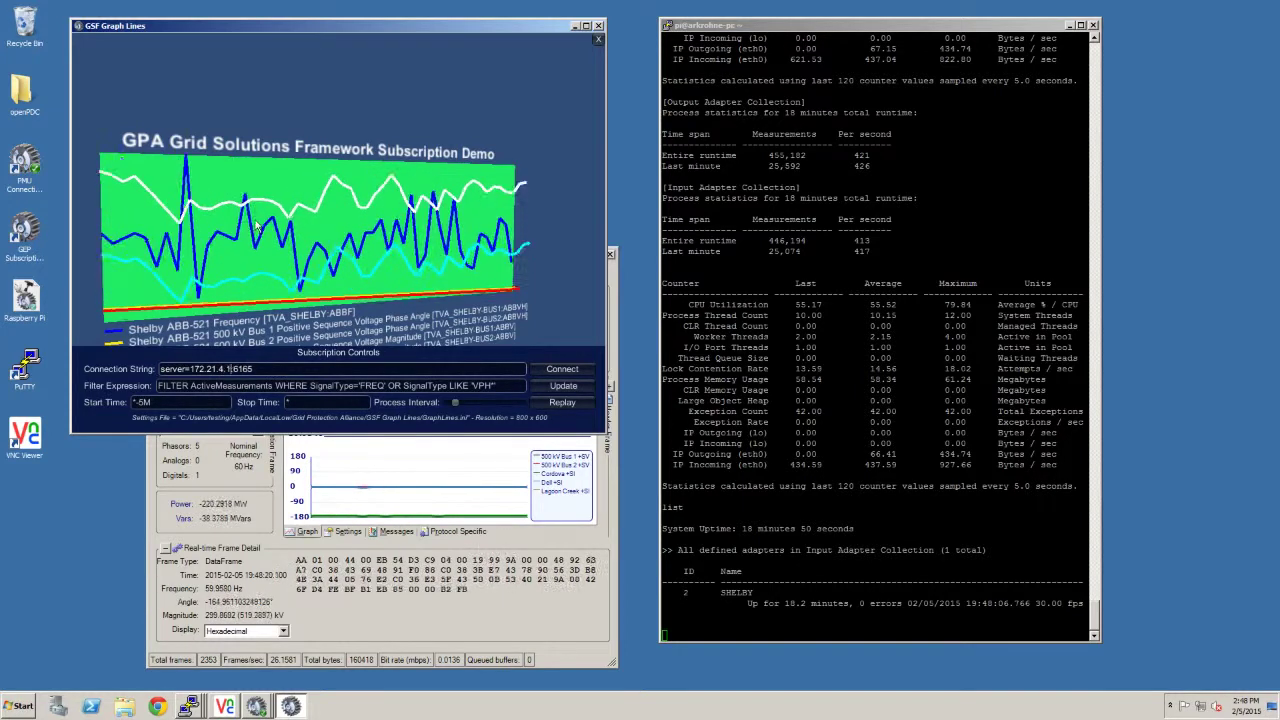
pyautogui.click(561, 369)
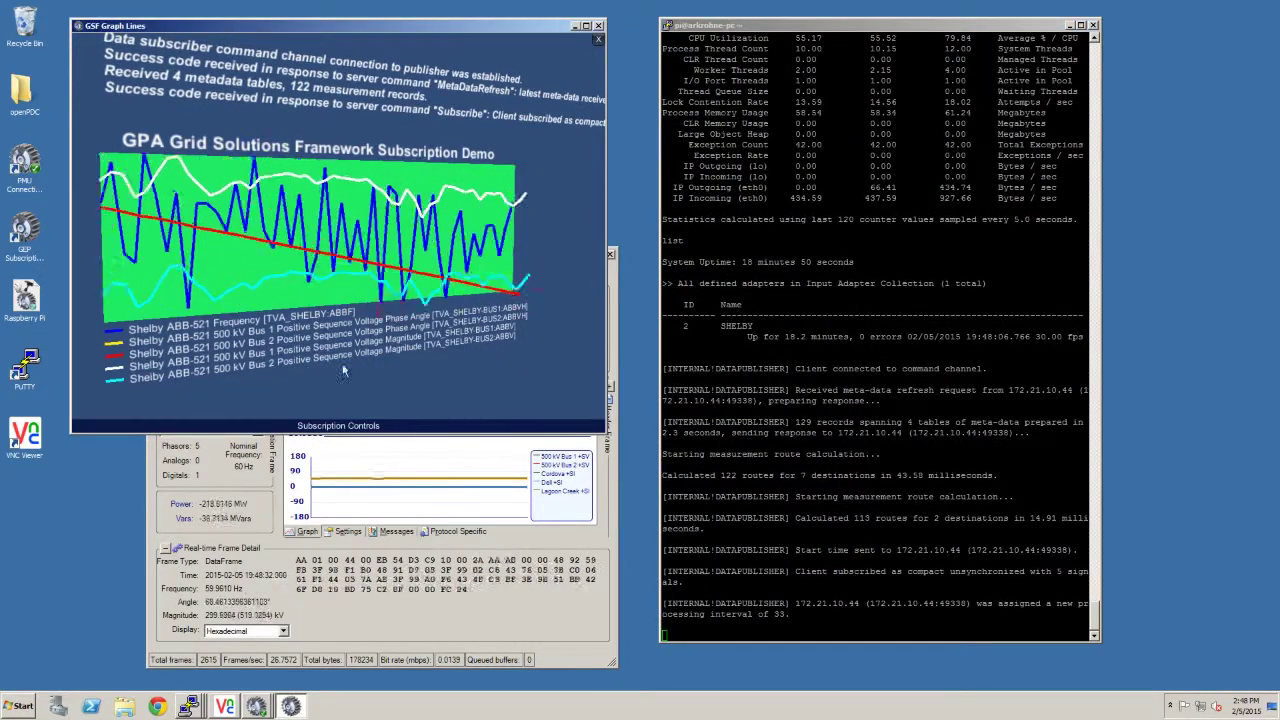
# Reconnect PMU Connection Tester to host 172.21.4.106 port 8900 for the Pi's SHELBY stream.
pyautogui.click(385, 619)
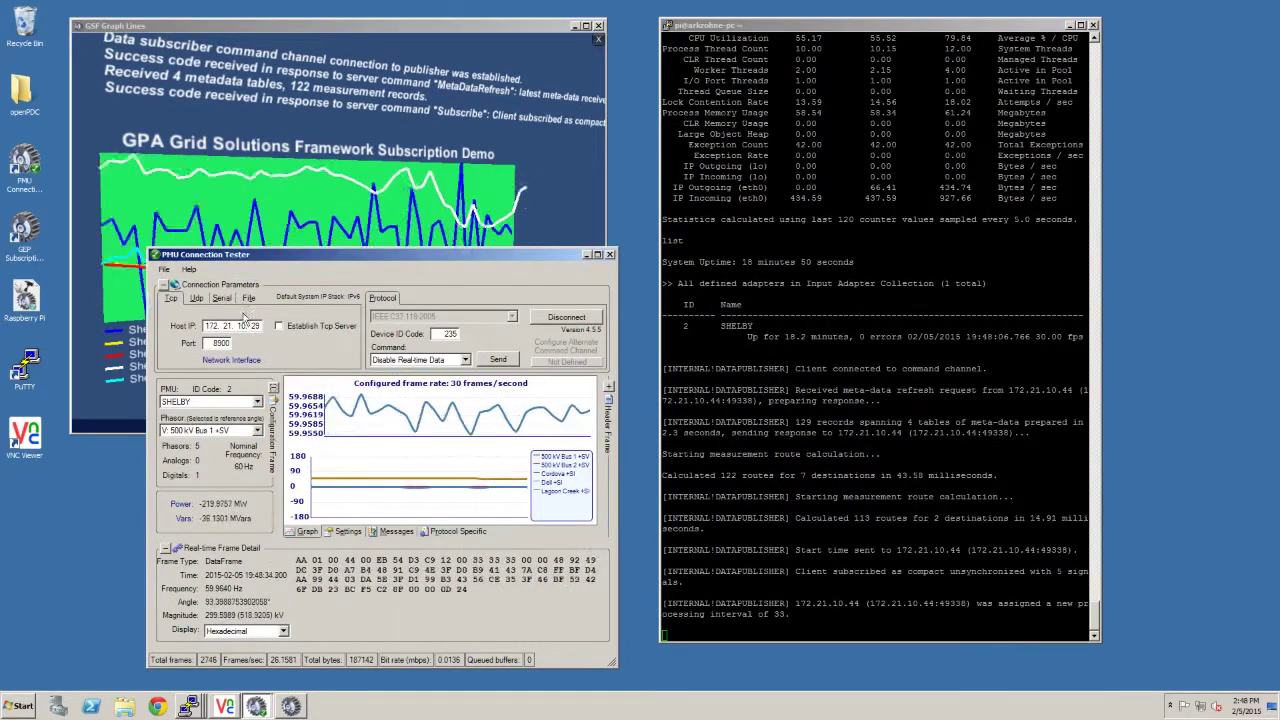
pyautogui.click(566, 316)
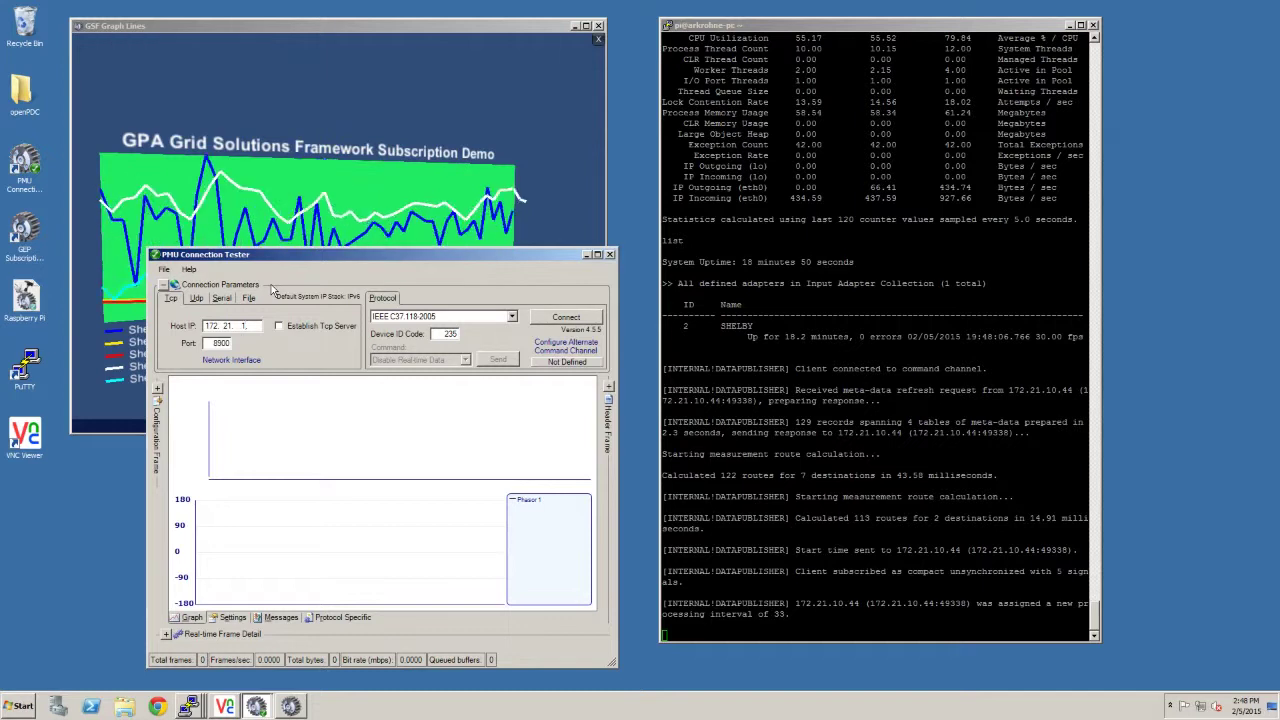
pyautogui.write('4.')
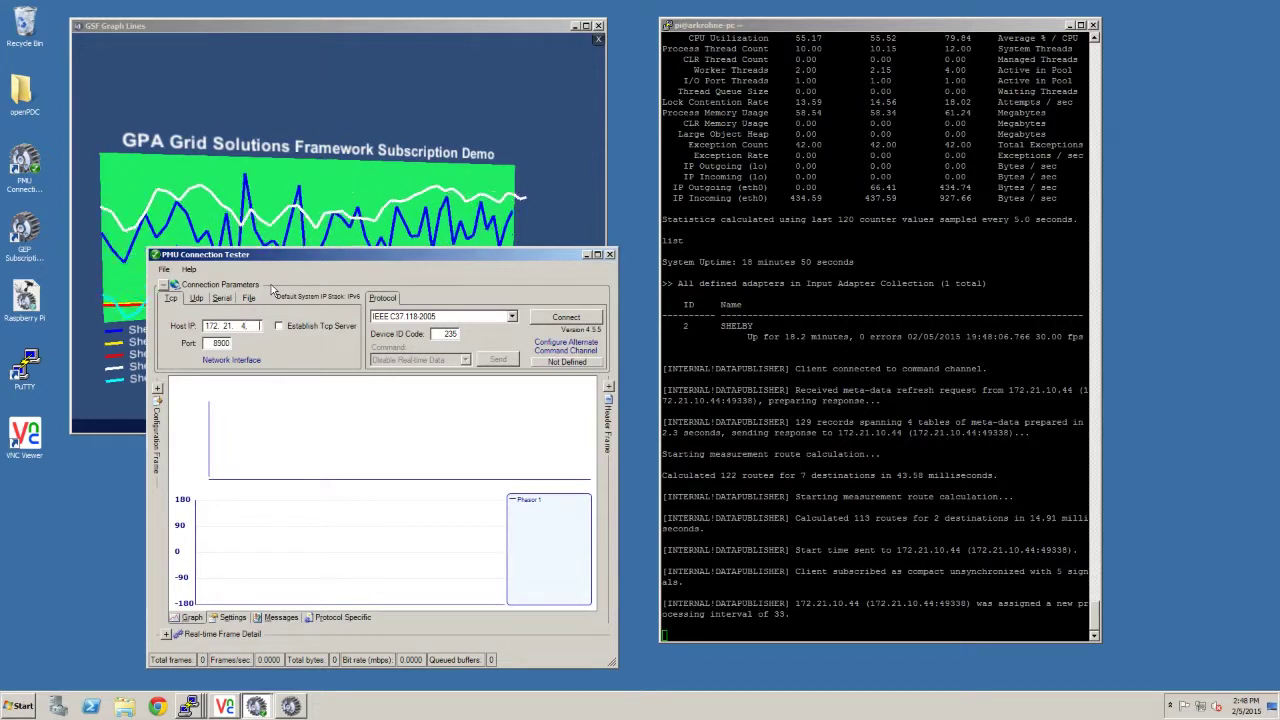
pyautogui.write('106')
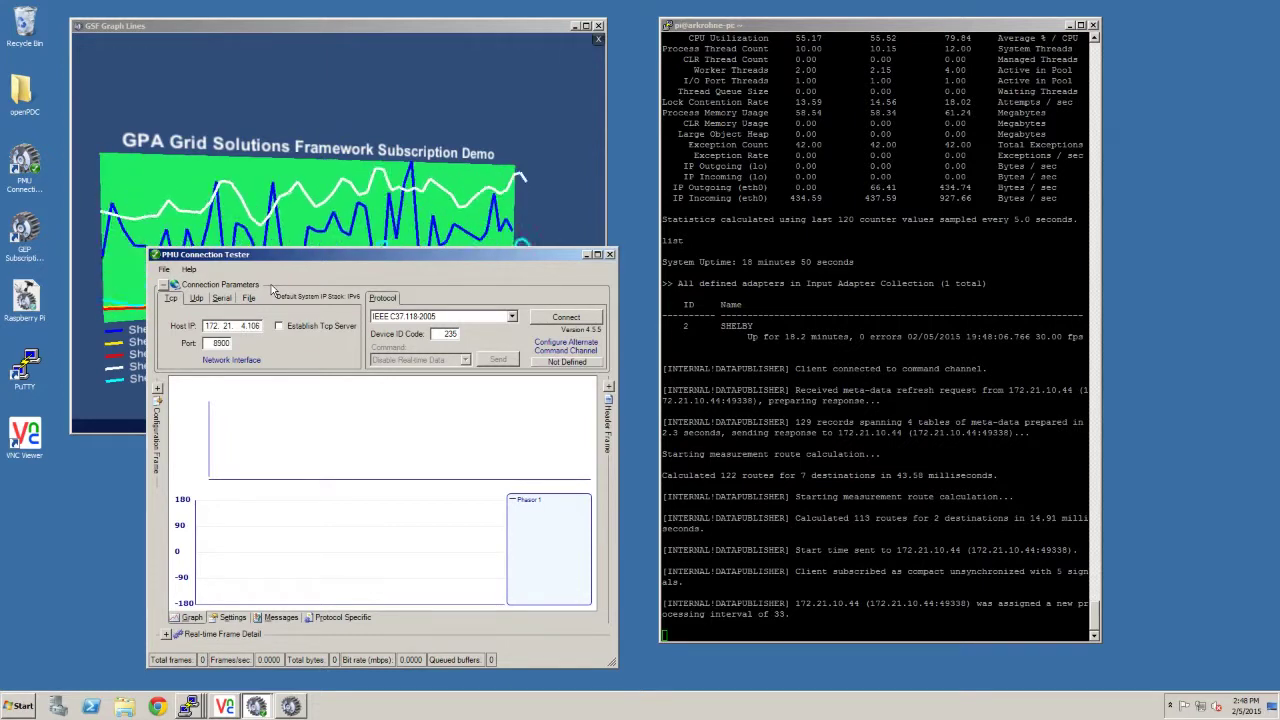
pyautogui.click(558, 318)
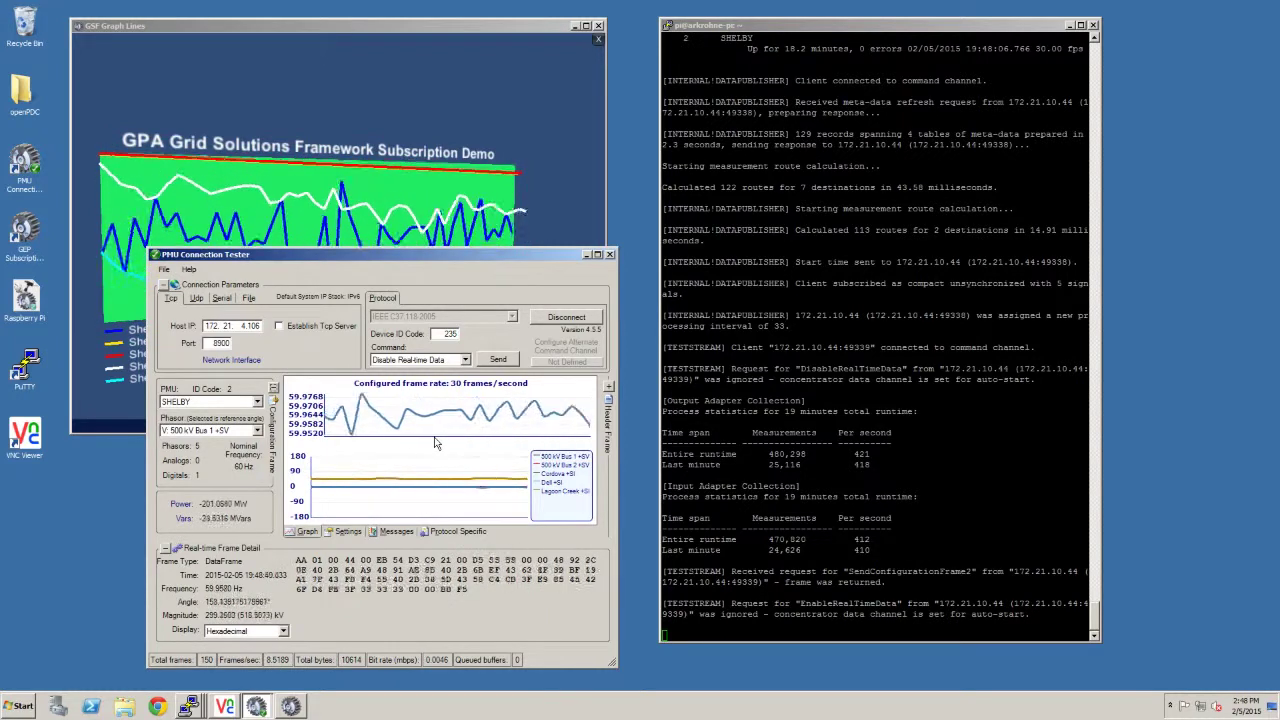
pyautogui.click(377, 26)
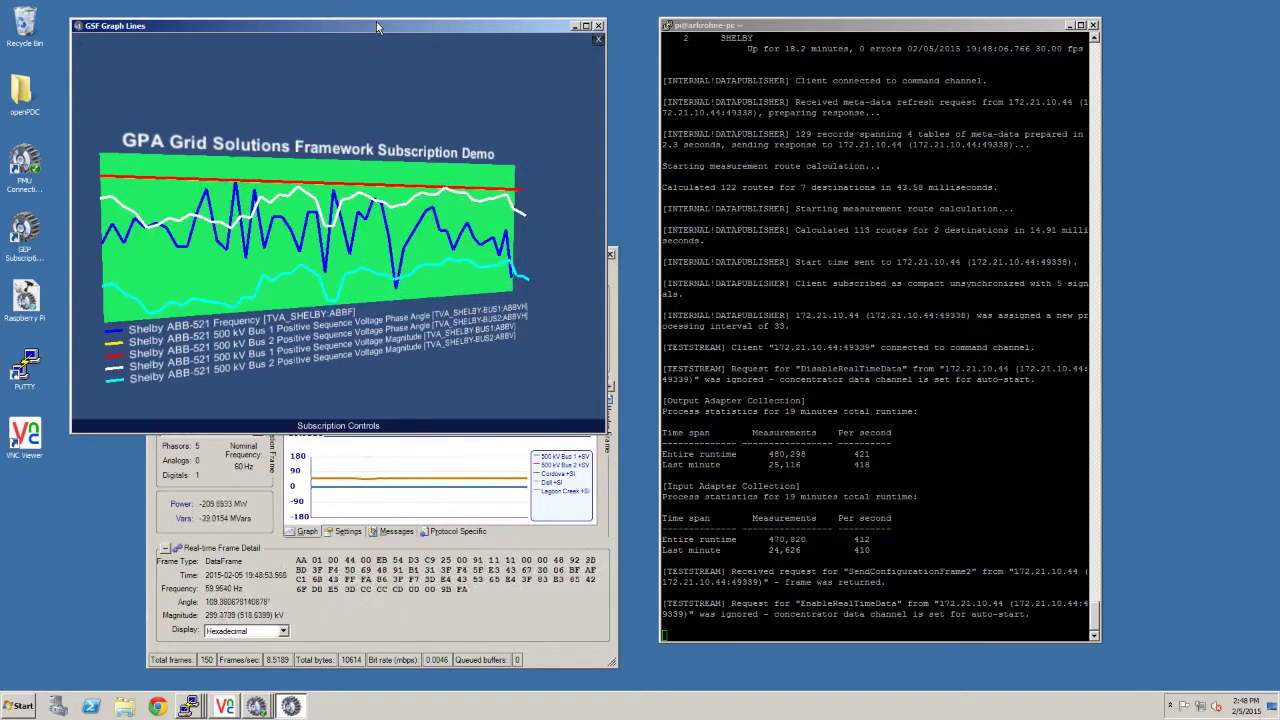